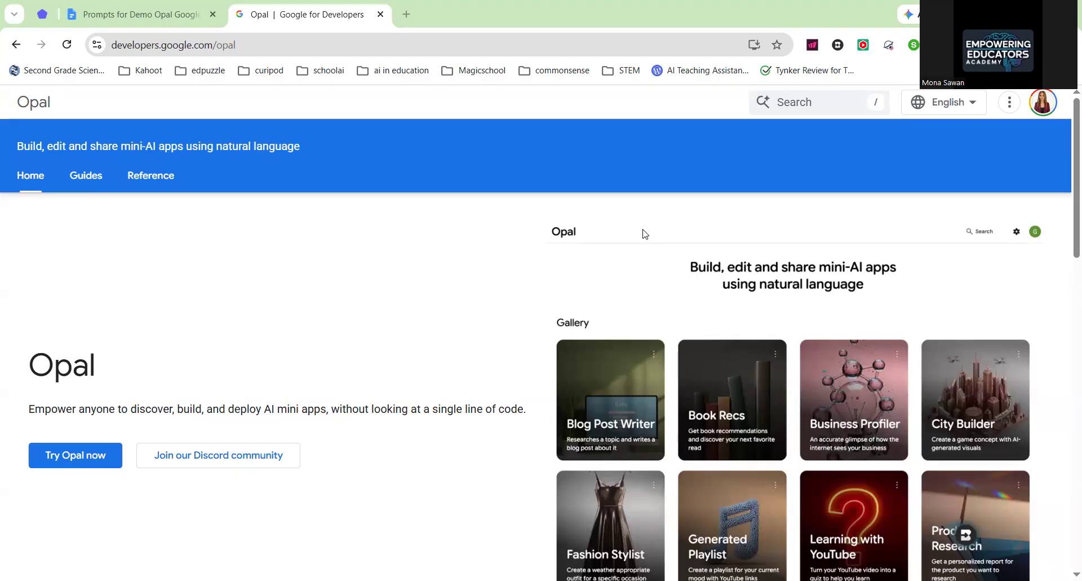
Step: Launch Opal from its developer page and create a new blank app
{"action": "scroll", "coordinate": [645, 234], "scroll_direction": "down", "scroll_amount": 1}
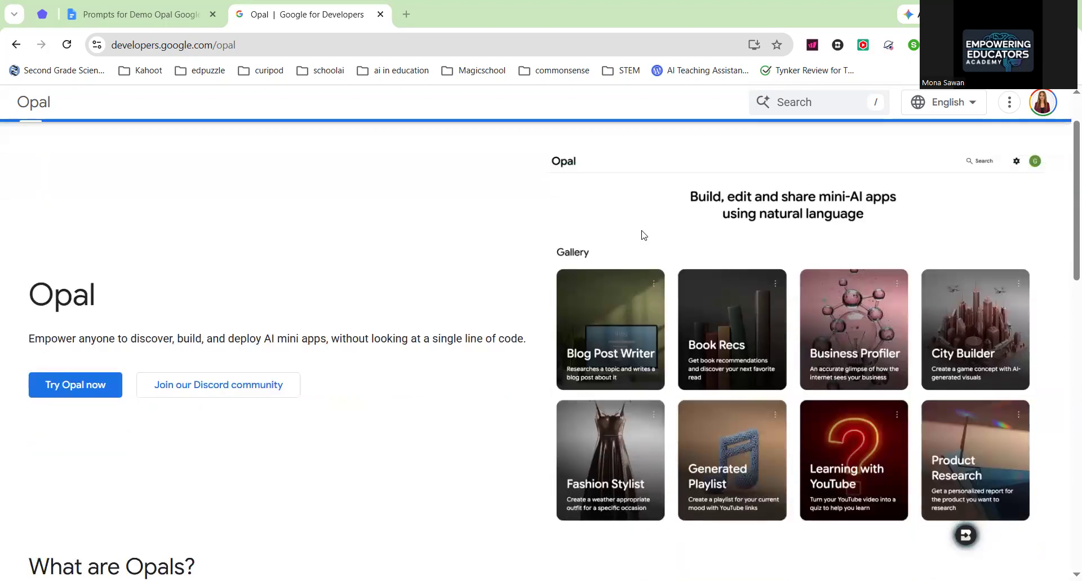
{"action": "scroll", "coordinate": [345, 351], "scroll_direction": "down", "scroll_amount": 2}
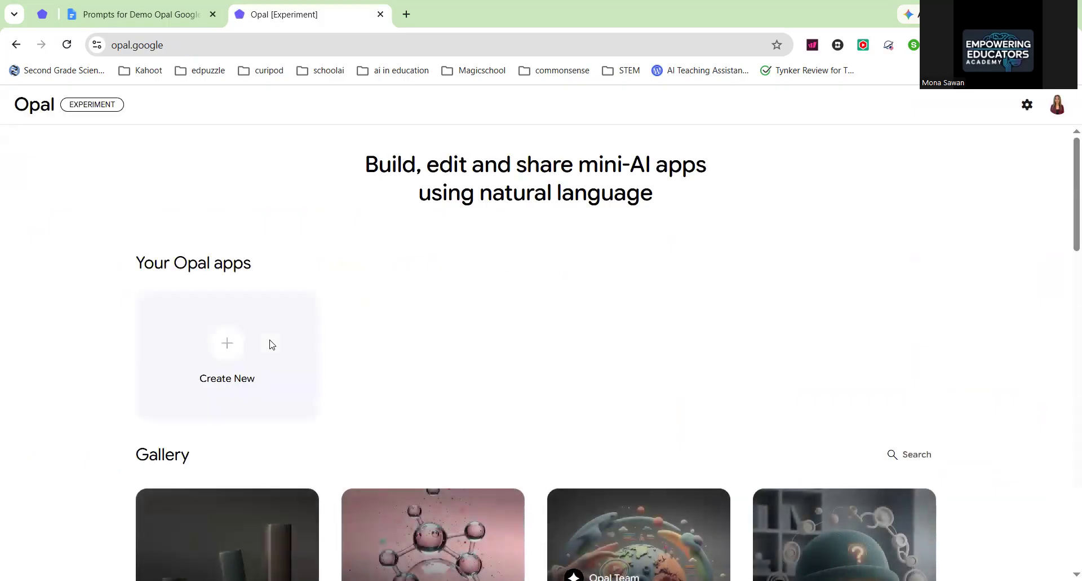
{"action": "left_click", "coordinate": [237, 349]}
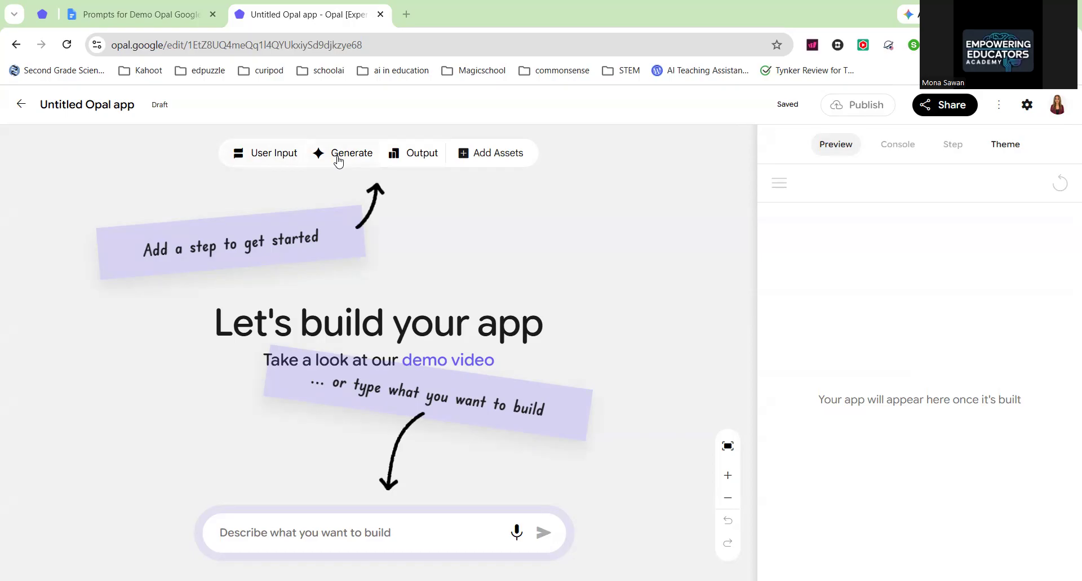
Step: Add one User Input, one Generate and one Output step, and stack them in a column along the canvas's left side
{"action": "left_click", "coordinate": [269, 157]}
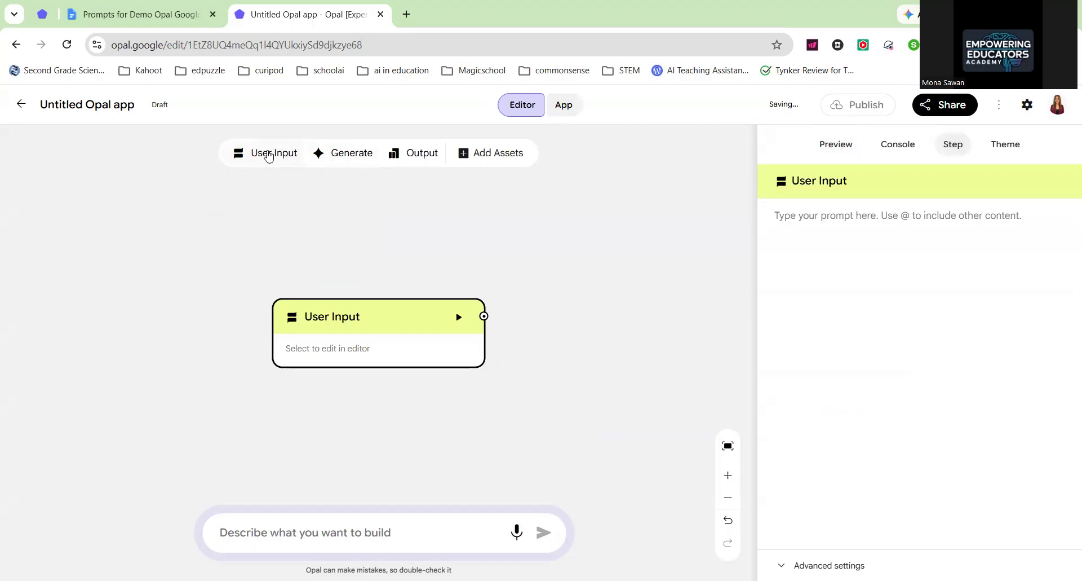
{"action": "left_click_drag", "start_coordinate": [367, 320], "coordinate": [150, 224]}
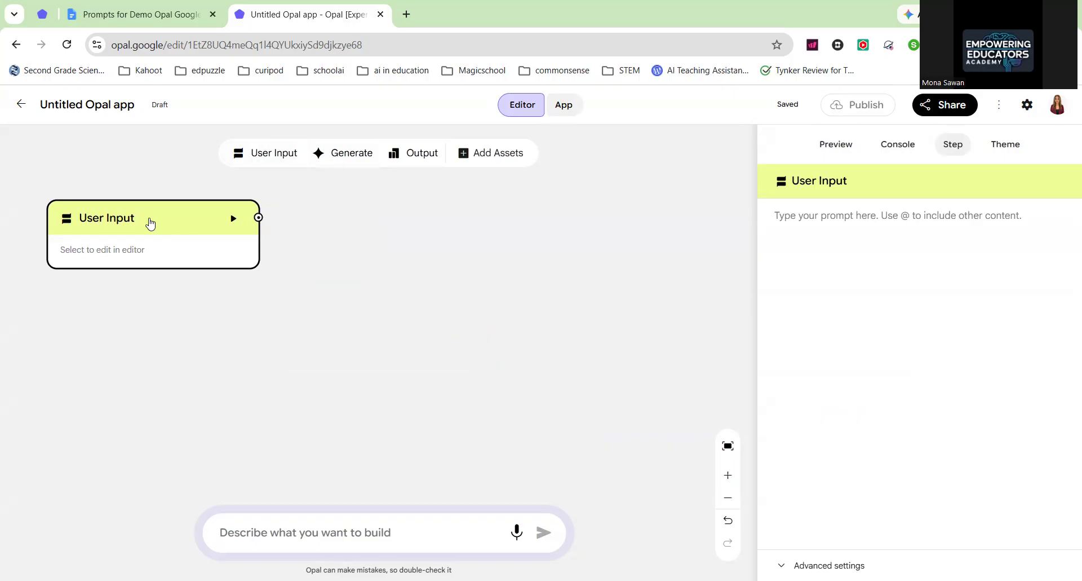
{"action": "left_click", "coordinate": [352, 155]}
{"action": "left_click_drag", "start_coordinate": [400, 317], "coordinate": [162, 306]}
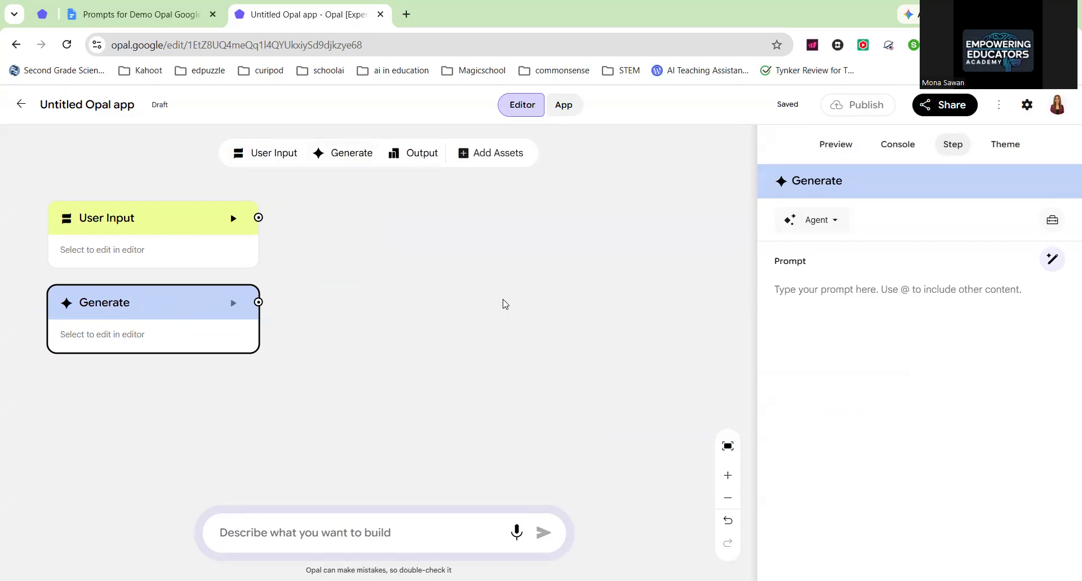
{"action": "left_click", "coordinate": [422, 153]}
{"action": "left_click_drag", "start_coordinate": [371, 319], "coordinate": [137, 382]}
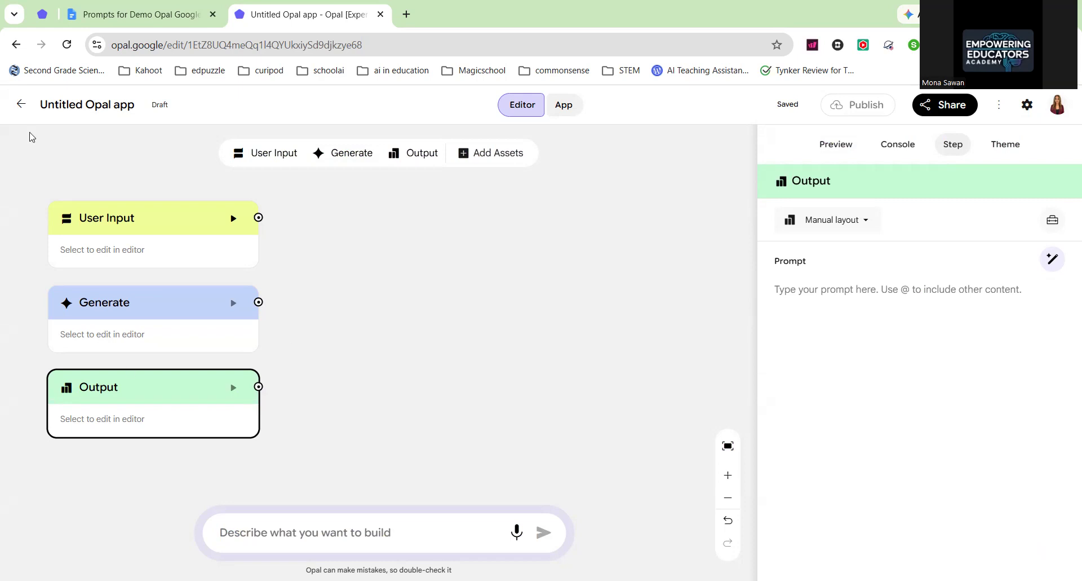
Step: Leave this app, create another new one and name it "Lesson Plan Generator"
{"action": "left_click", "coordinate": [21, 104]}
{"action": "left_click", "coordinate": [889, 263]}
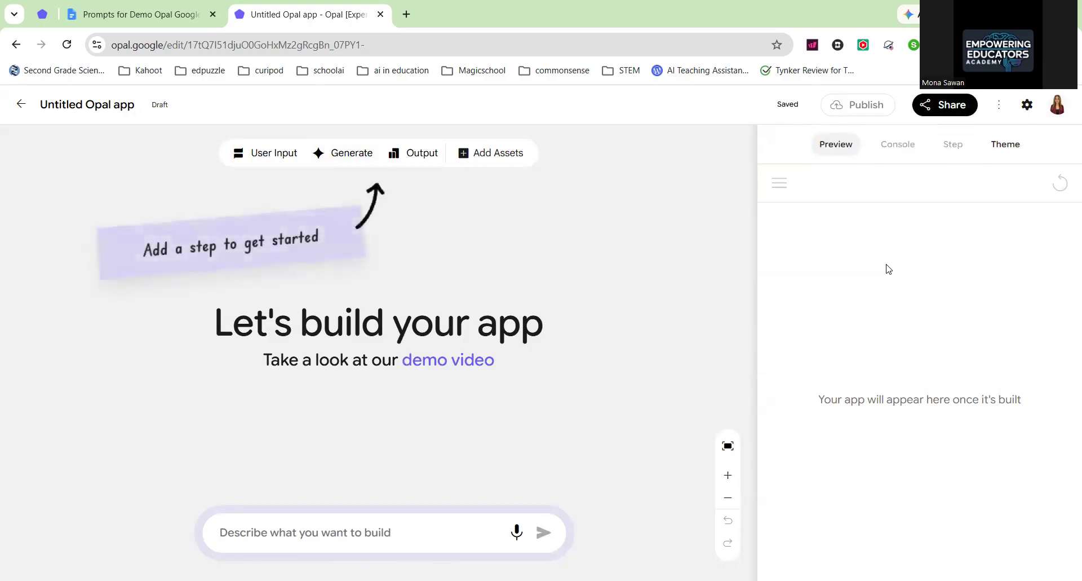
{"action": "left_click", "coordinate": [108, 105]}
{"action": "left_click_drag", "start_coordinate": [134, 108], "coordinate": [39, 109]}
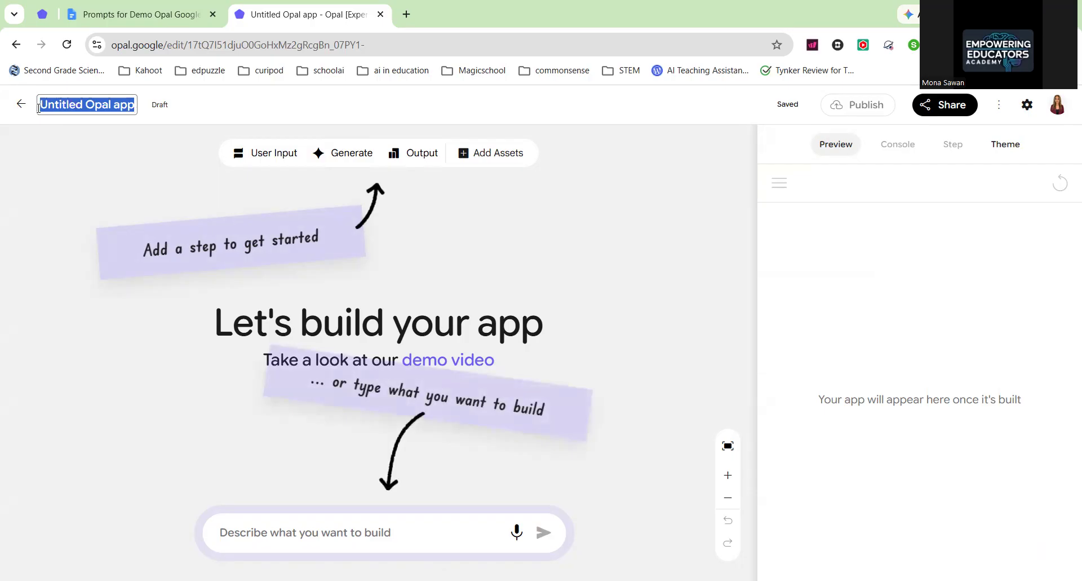
{"action": "type", "text": "Lesson Plan Generator"}
{"action": "left_click", "coordinate": [187, 182]}
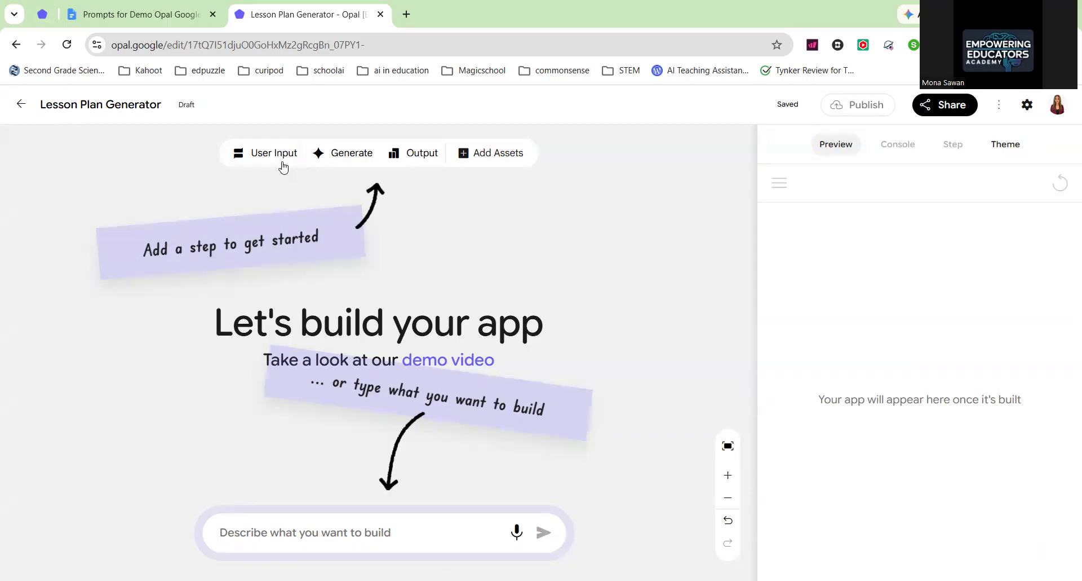
Step: Add a User Input step at the canvas's upper left, titled "Subject", with the prompt "What subject are you teaching?"
{"action": "left_click", "coordinate": [284, 167]}
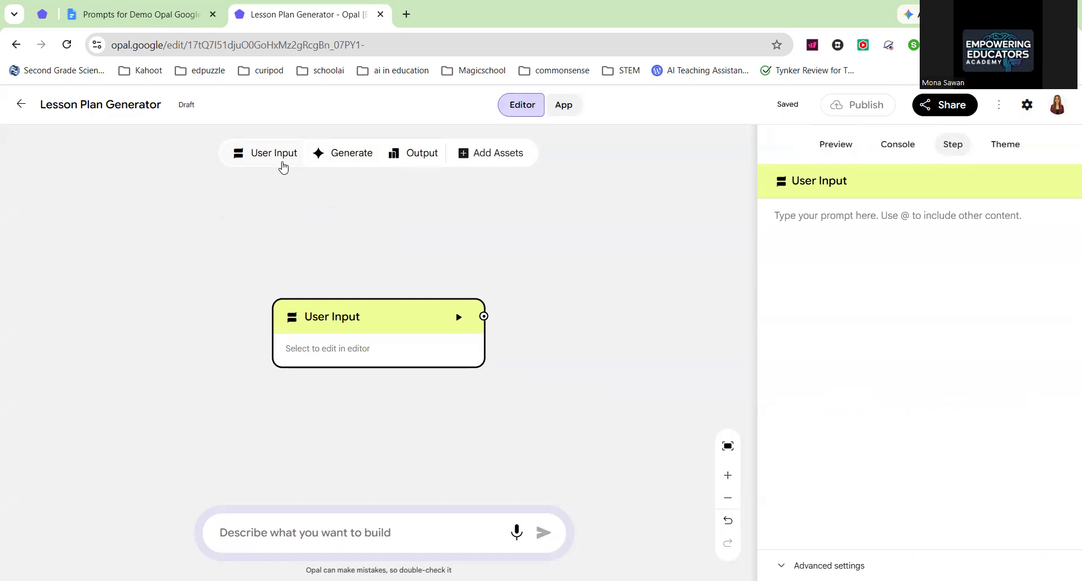
{"action": "left_click_drag", "start_coordinate": [408, 323], "coordinate": [162, 232]}
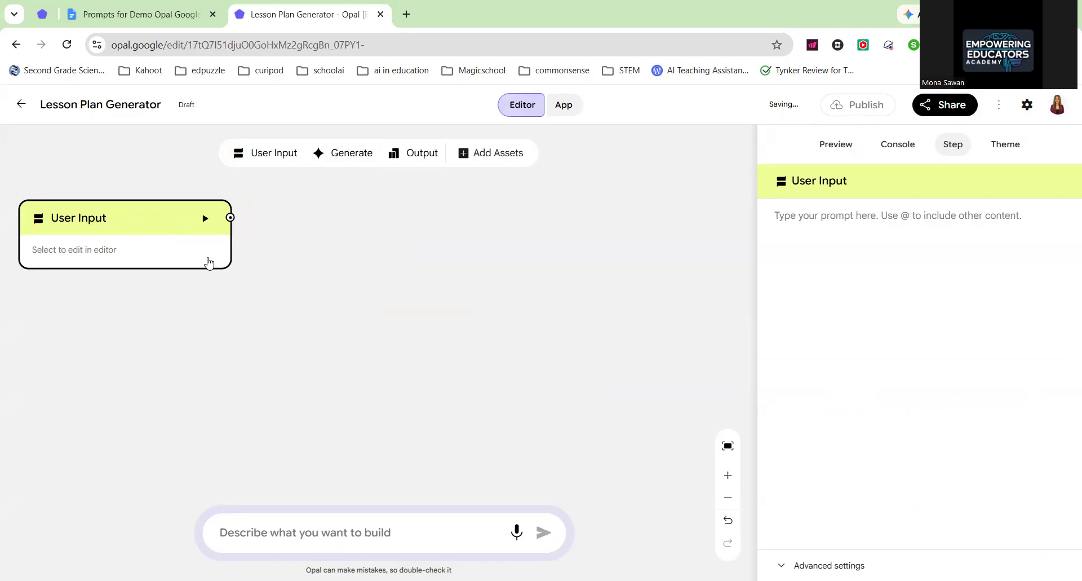
{"action": "left_click", "coordinate": [869, 184]}
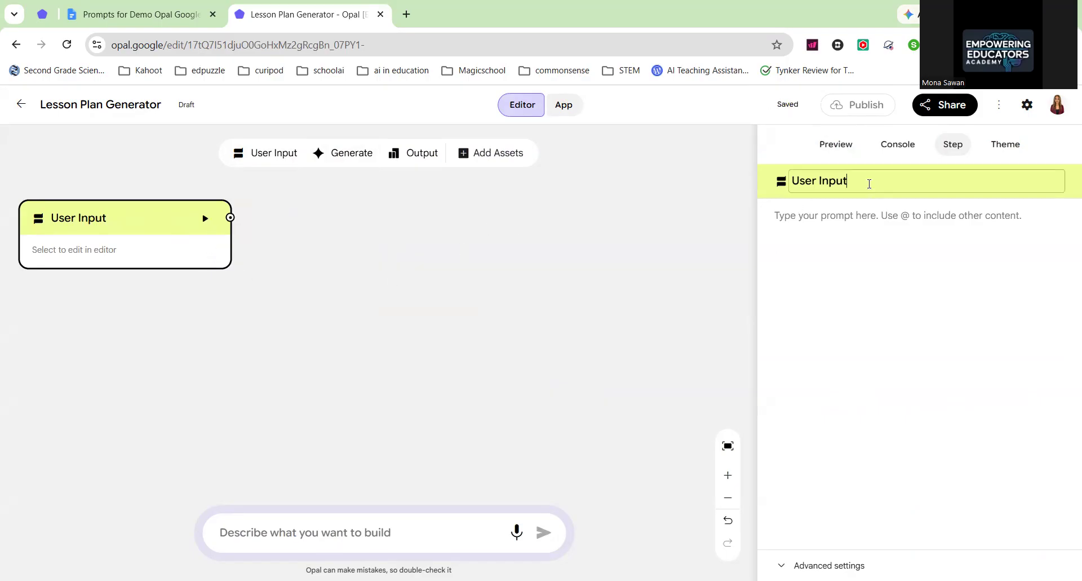
{"action": "left_click_drag", "start_coordinate": [869, 184], "coordinate": [762, 181]}
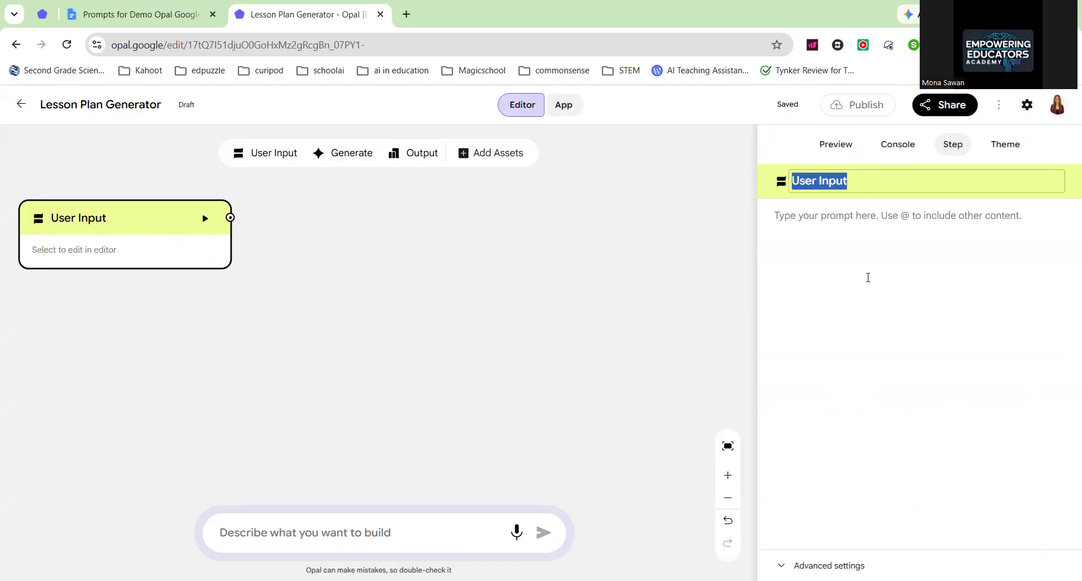
{"action": "type", "text": "Sub"}
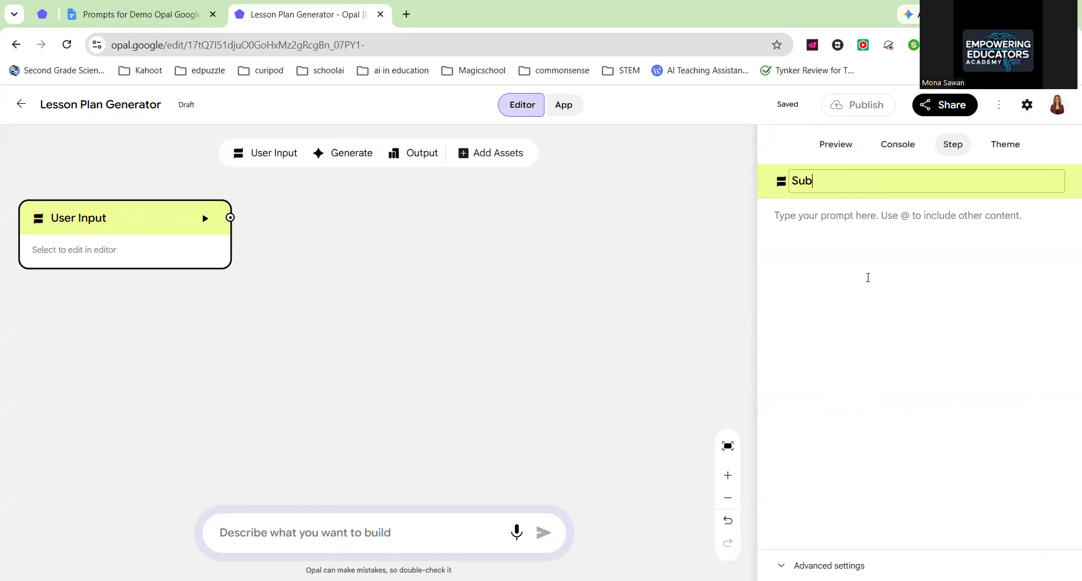
{"action": "type", "text": "ject"}
{"action": "left_click", "coordinate": [873, 272]}
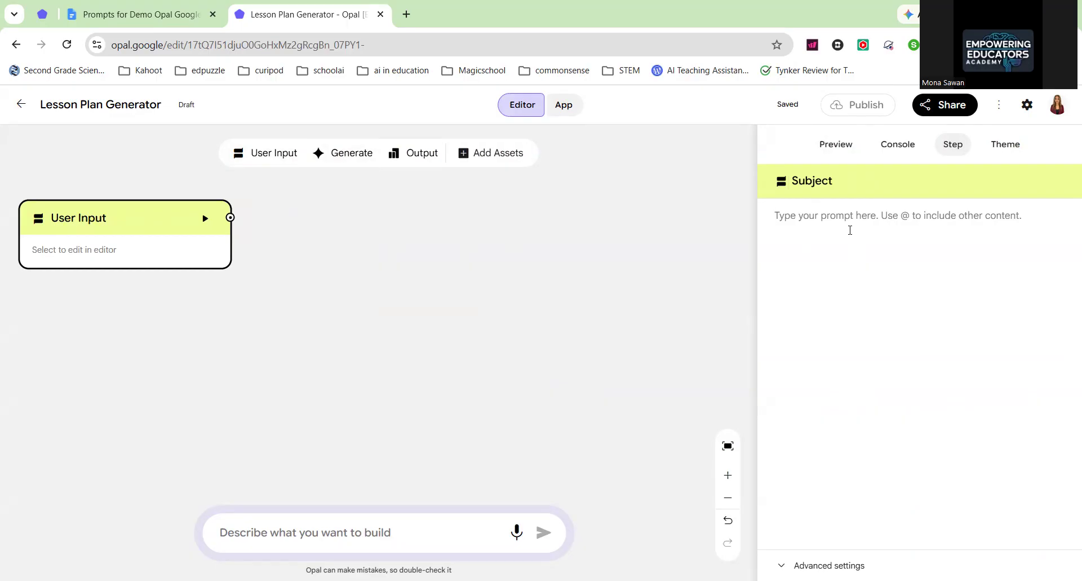
{"action": "type", "text": "Wha"}
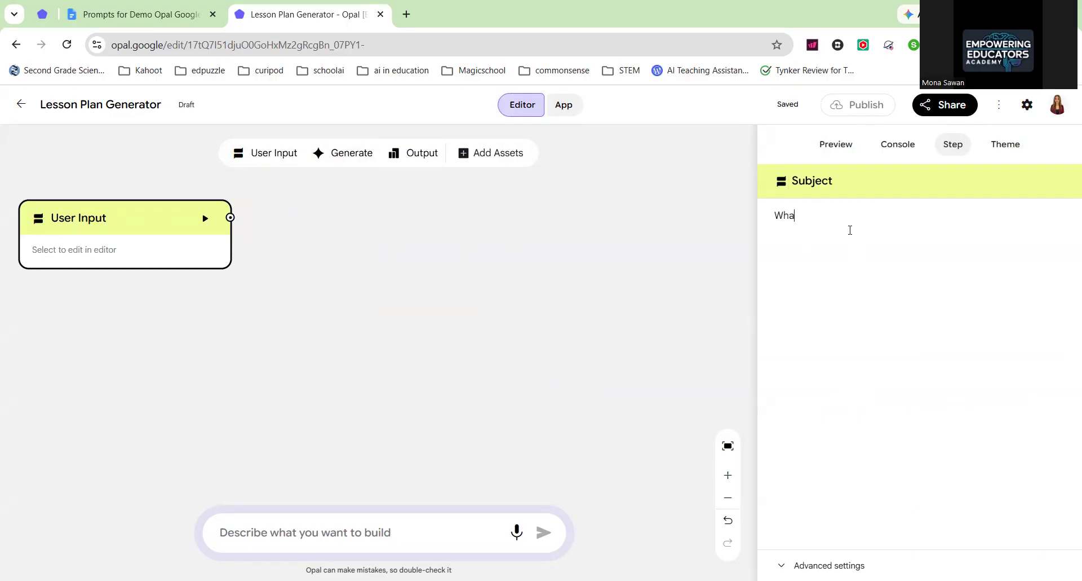
{"action": "type", "text": "t subject are you teaching?"}
{"action": "left_click", "coordinate": [297, 339]}
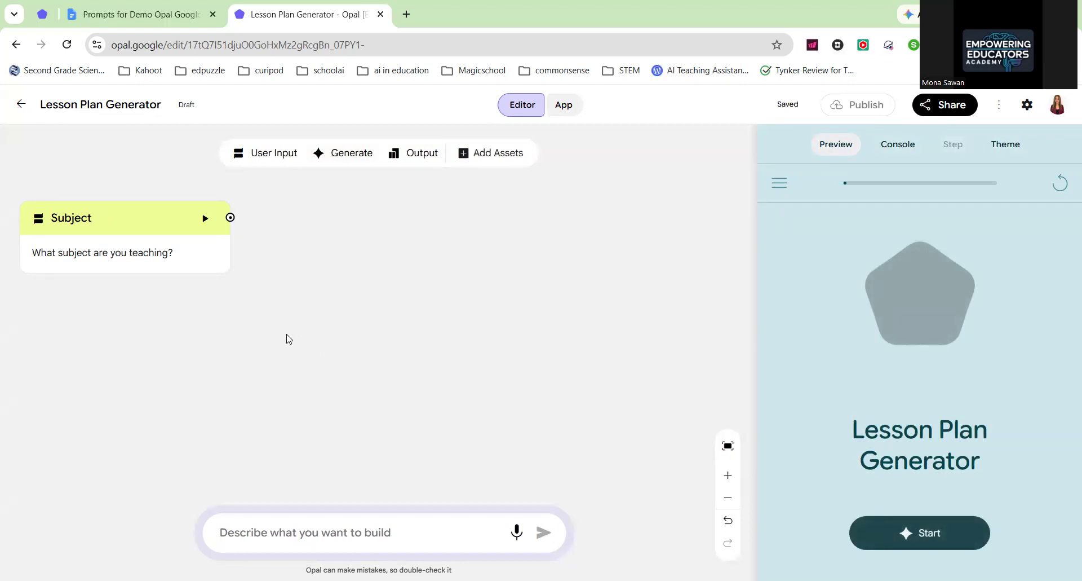
Step: Add a second User Input step below Subject and title it "Lesson Duration"
{"action": "left_click", "coordinate": [286, 161]}
{"action": "left_click_drag", "start_coordinate": [417, 318], "coordinate": [149, 304]}
{"action": "left_click_drag", "start_coordinate": [846, 187], "coordinate": [842, 181]}
{"action": "key", "text": "BackSpace"}
{"action": "key", "text": "BackSpace"}
{"action": "key", "text": "BackSpace"}
{"action": "key", "text": "BackSpace"}
{"action": "key", "text": "BackSpace"}
{"action": "key", "text": "BackSpace"}
{"action": "key", "text": "BackSpace"}
{"action": "key", "text": "BackSpace"}
{"action": "key", "text": "BackSpace"}
{"action": "key", "text": "BackSpace"}
{"action": "type", "text": "Lesson Duration"}
Step: Give the Lesson Duration step the prompt "How long is the lesson?"
{"action": "left_click", "coordinate": [849, 213]}
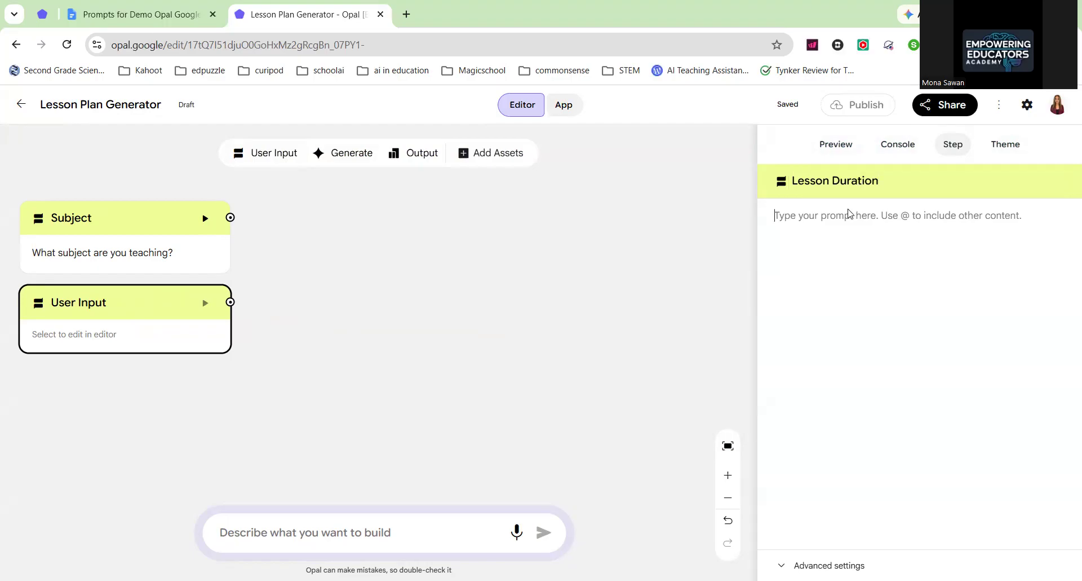
{"action": "type", "text": "H"}
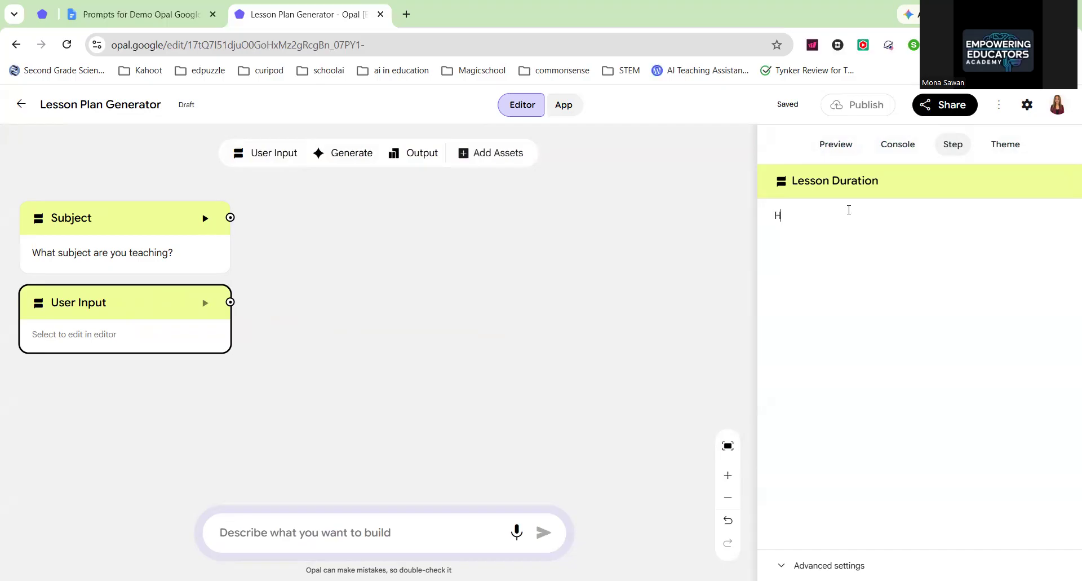
{"action": "type", "text": "ow long is the lesson?"}
{"action": "left_click", "coordinate": [475, 274]}
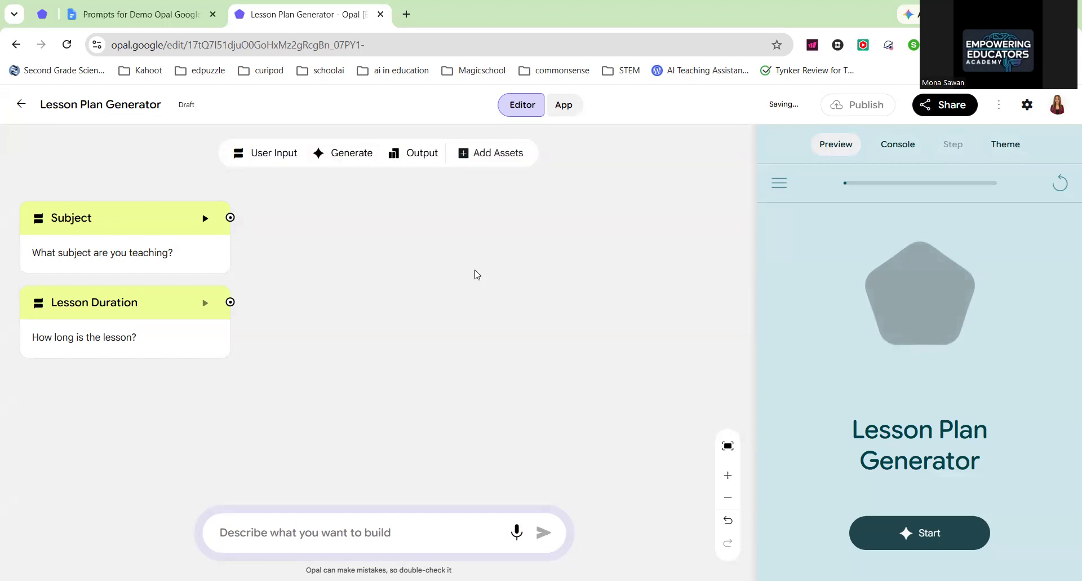
Step: Add a third User Input step and title it "Lesson topic"
{"action": "left_click", "coordinate": [261, 153]}
{"action": "left_click", "coordinate": [852, 181]}
{"action": "key", "text": "BackSpace"}
{"action": "key", "text": "BackSpace"}
{"action": "key", "text": "BackSpace"}
{"action": "key", "text": "BackSpace"}
{"action": "key", "text": "BackSpace"}
{"action": "key", "text": "BackSpace"}
{"action": "key", "text": "BackSpace"}
{"action": "key", "text": "BackSpace"}
{"action": "key", "text": "BackSpace"}
{"action": "key", "text": "BackSpace"}
{"action": "type", "text": "Lesson topic"}
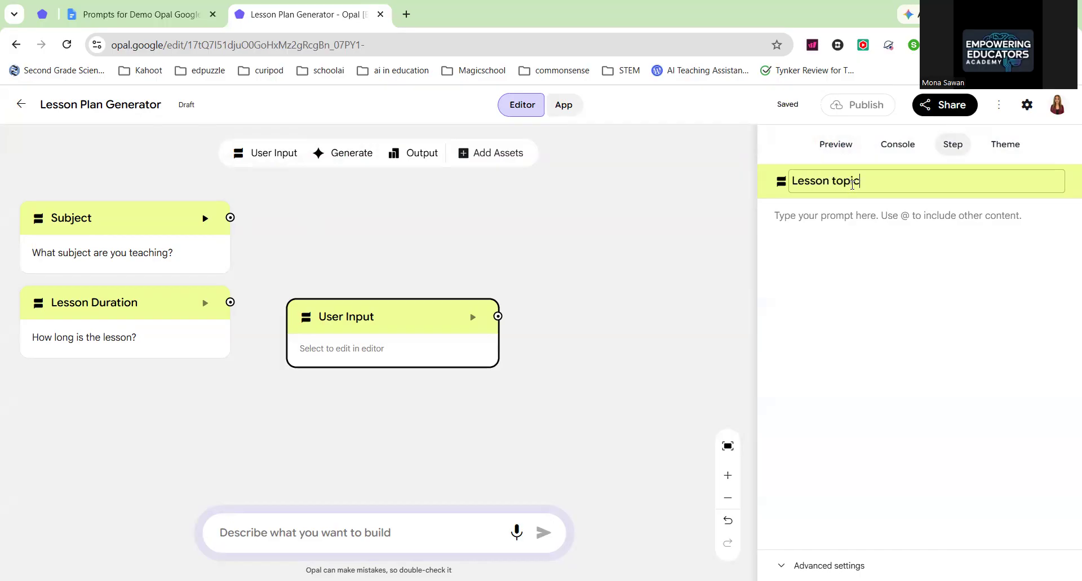
Step: Enter the prompt "What is the lesson topic?" for the Lesson topic step and place it below Lesson Duration
{"action": "left_click", "coordinate": [834, 221]}
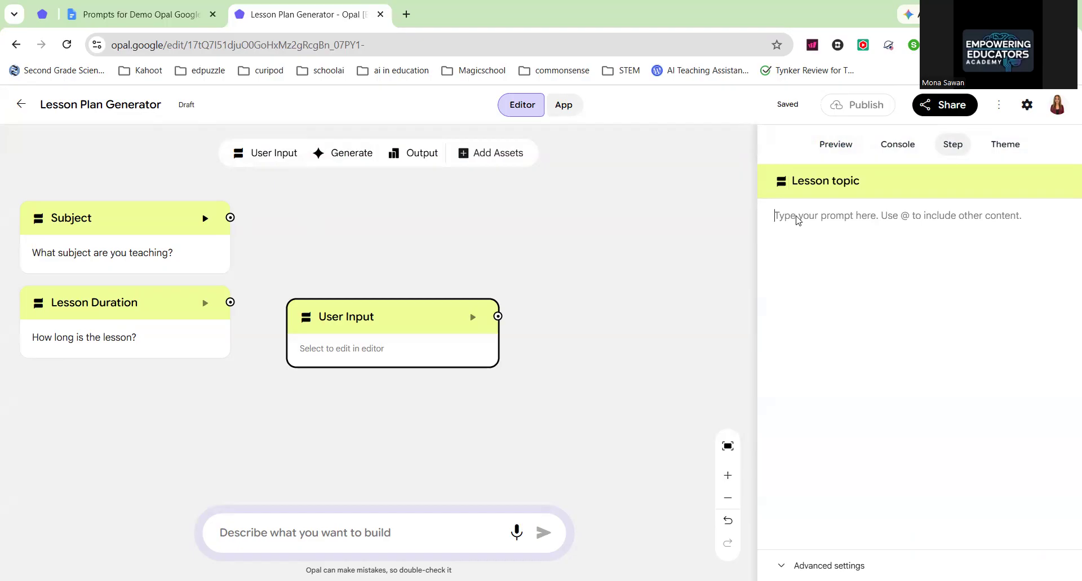
{"action": "type", "text": "Wha"}
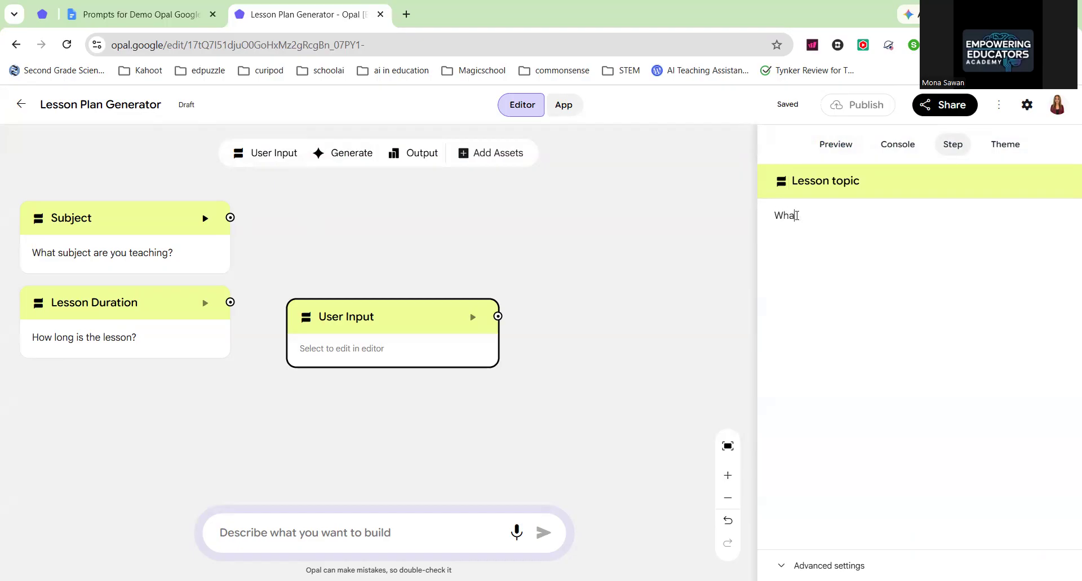
{"action": "type", "text": "t is the lesson topic?"}
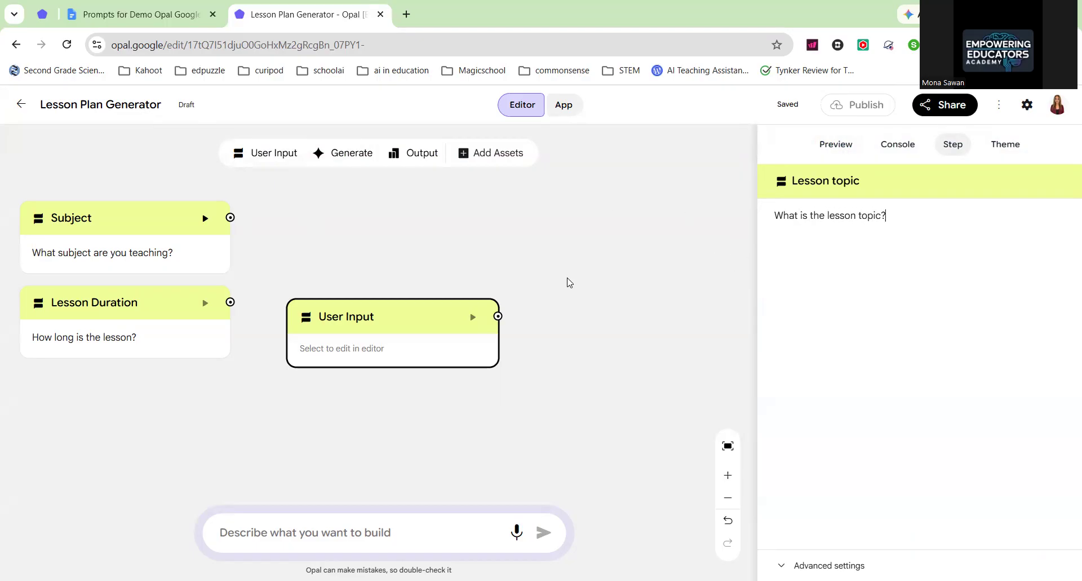
{"action": "left_click_drag", "start_coordinate": [428, 321], "coordinate": [161, 395]}
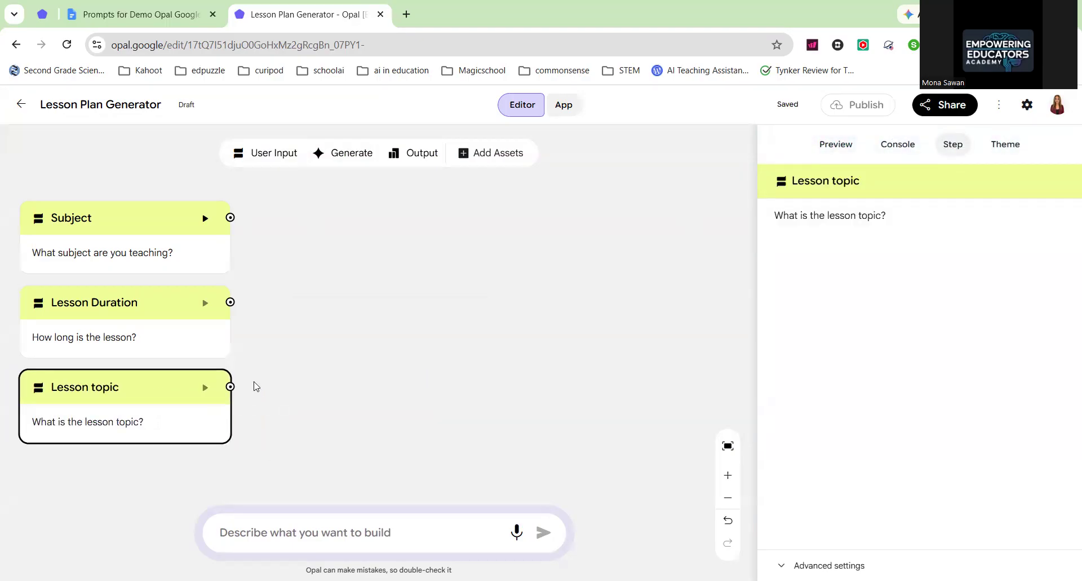
Step: Add a User Input step titled "Grade Level" with the prompt "What grade are you teaching?" and place it below Lesson topic
{"action": "left_click", "coordinate": [280, 153]}
{"action": "left_click_drag", "start_coordinate": [852, 182], "coordinate": [768, 185]}
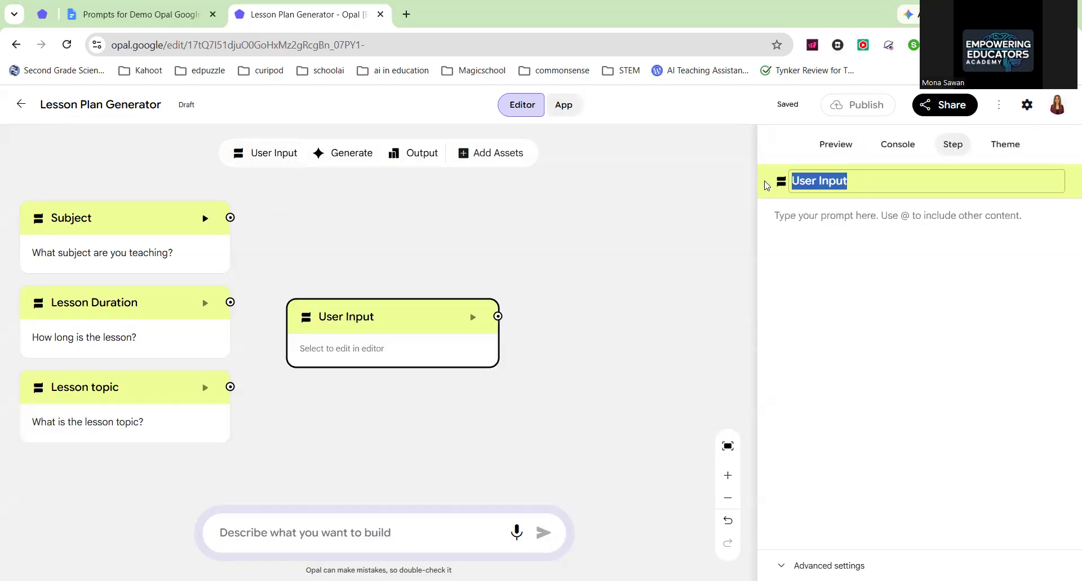
{"action": "type", "text": "Grade "}
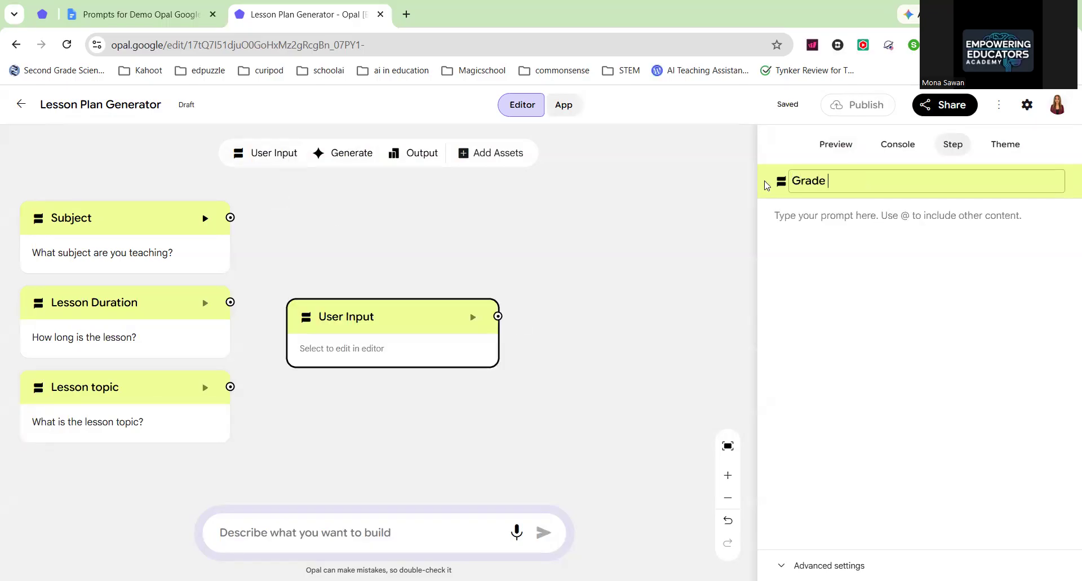
{"action": "type", "text": "Level"}
{"action": "left_click", "coordinate": [817, 226]}
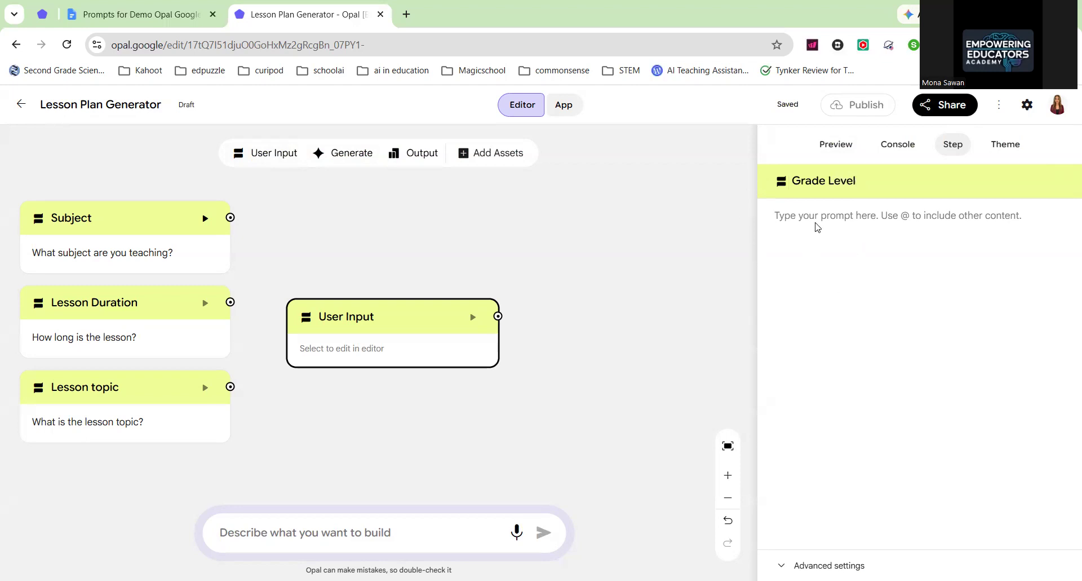
{"action": "type", "text": "What "}
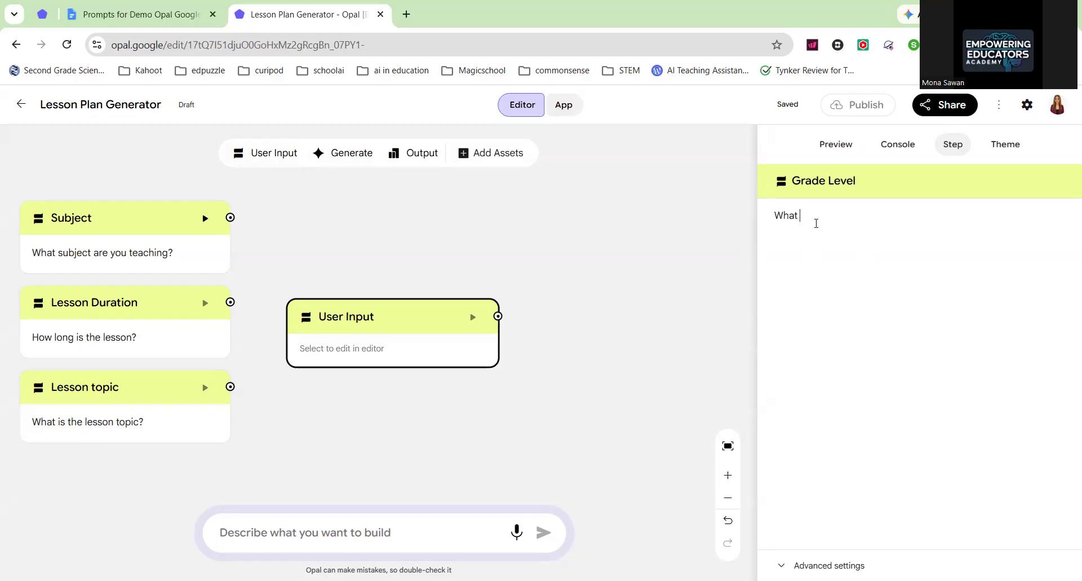
{"action": "type", "text": "grade are you teaching?"}
{"action": "left_click", "coordinate": [599, 275]}
{"action": "left_click_drag", "start_coordinate": [382, 341], "coordinate": [146, 472]}
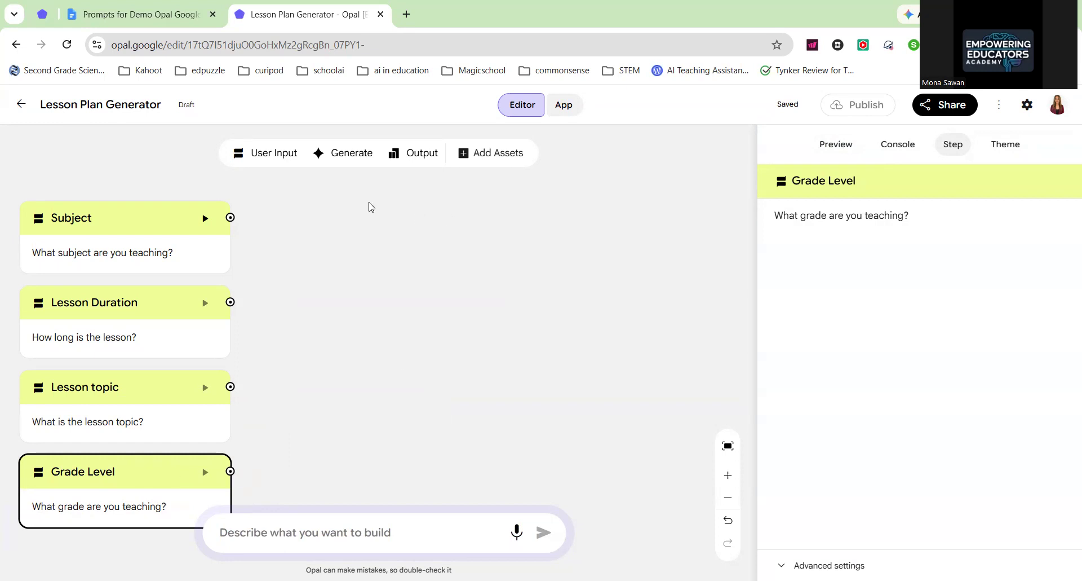
Step: Add a Generate step to the right of the Subject step and title it "Generate Learning Objectives"
{"action": "left_click", "coordinate": [358, 161]}
{"action": "left_click_drag", "start_coordinate": [414, 329], "coordinate": [418, 236]}
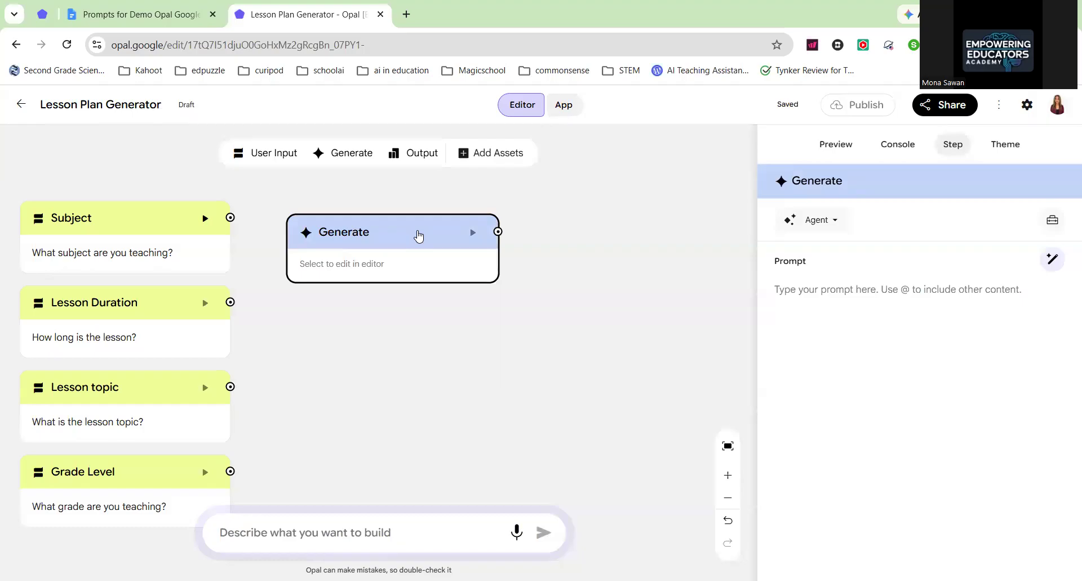
{"action": "left_click", "coordinate": [854, 184]}
{"action": "left_click_drag", "start_coordinate": [843, 184], "coordinate": [796, 184]}
{"action": "type", "text": "G"}
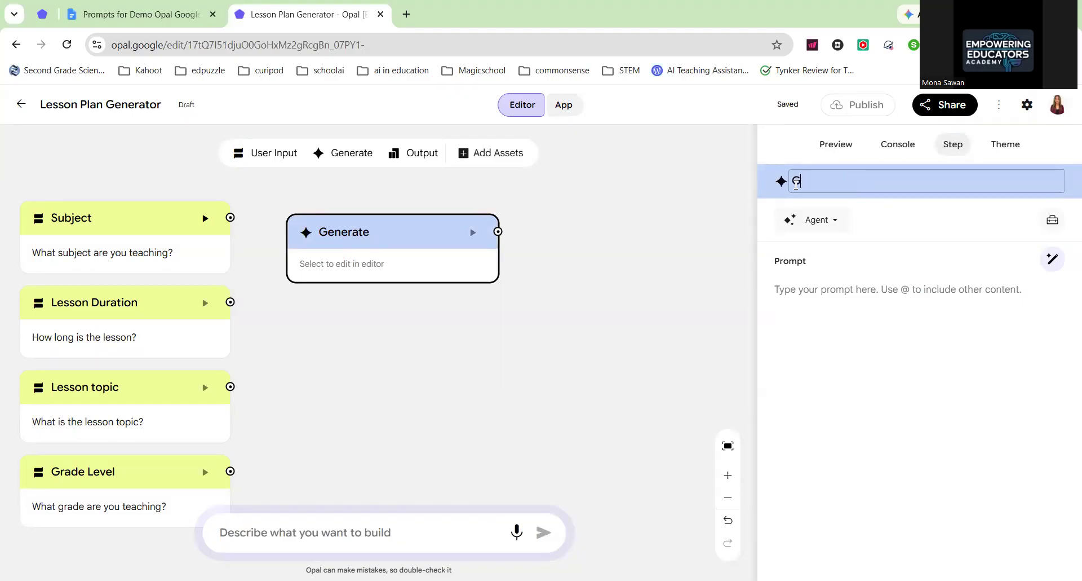
{"action": "type", "text": "enerate Learning O"}
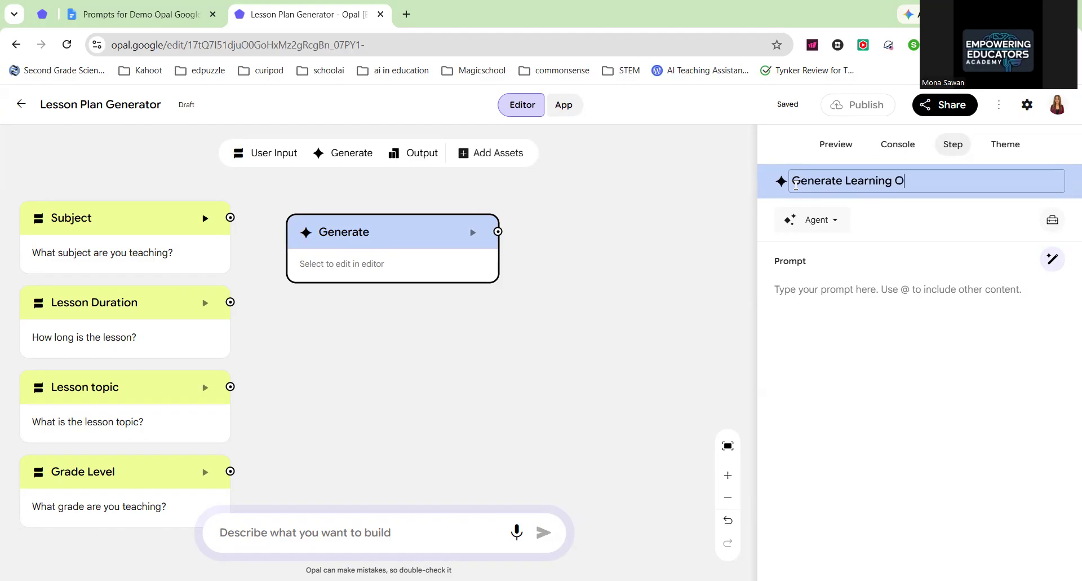
{"action": "type", "text": "bjectives"}
{"action": "left_click", "coordinate": [833, 294]}
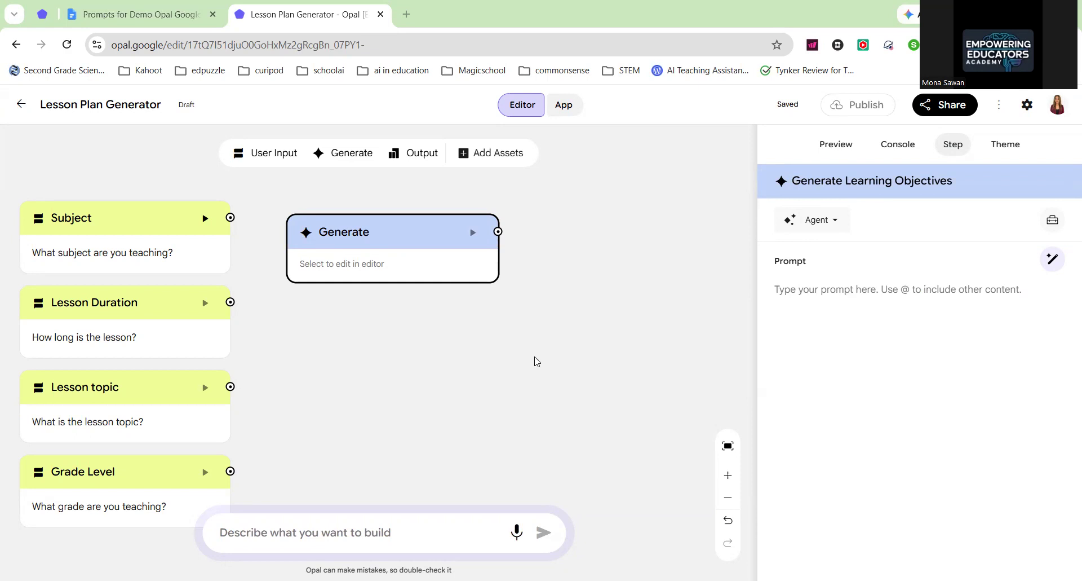
Step: Switch to the "Prompts for Demo Opal Google" document and copy the full learning objectives prompt, from "You are an experienced instructional designer." through the Lesson Duration reference
{"action": "left_click", "coordinate": [441, 249]}
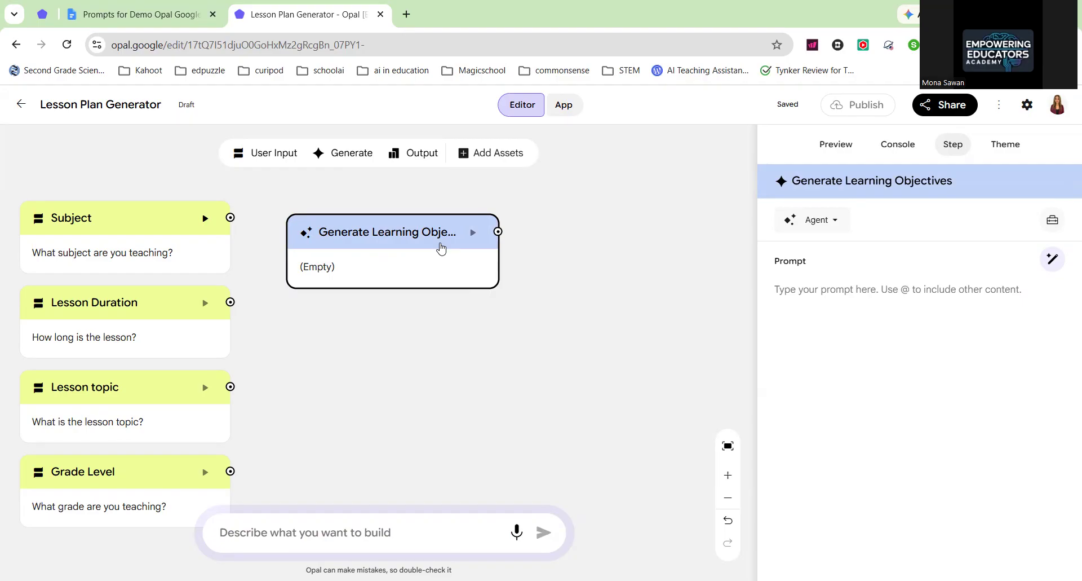
{"action": "left_click", "coordinate": [857, 297]}
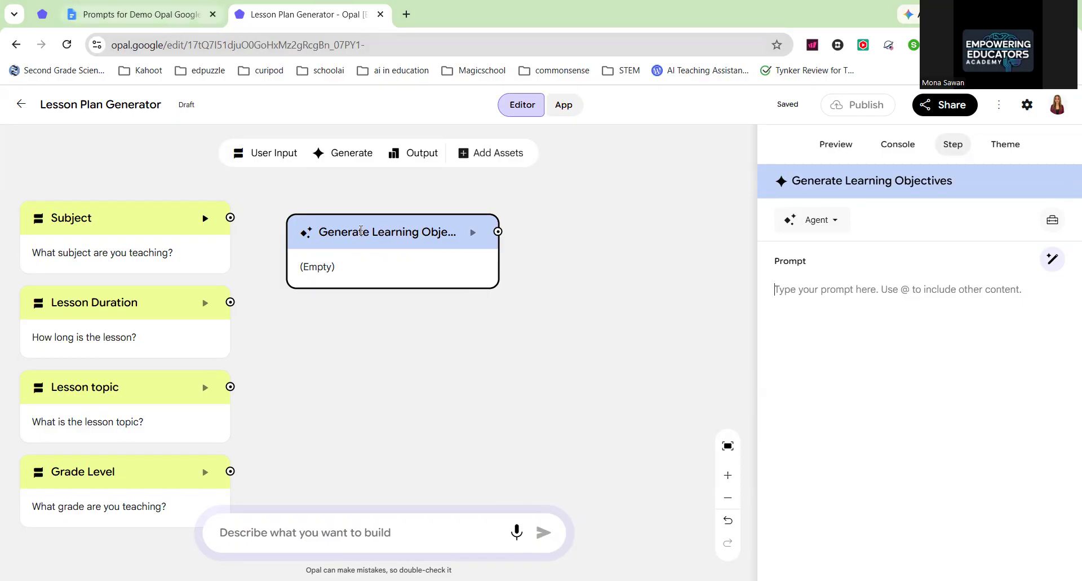
{"action": "left_click", "coordinate": [165, 22]}
{"action": "scroll", "coordinate": [442, 316], "scroll_direction": "down", "scroll_amount": 3}
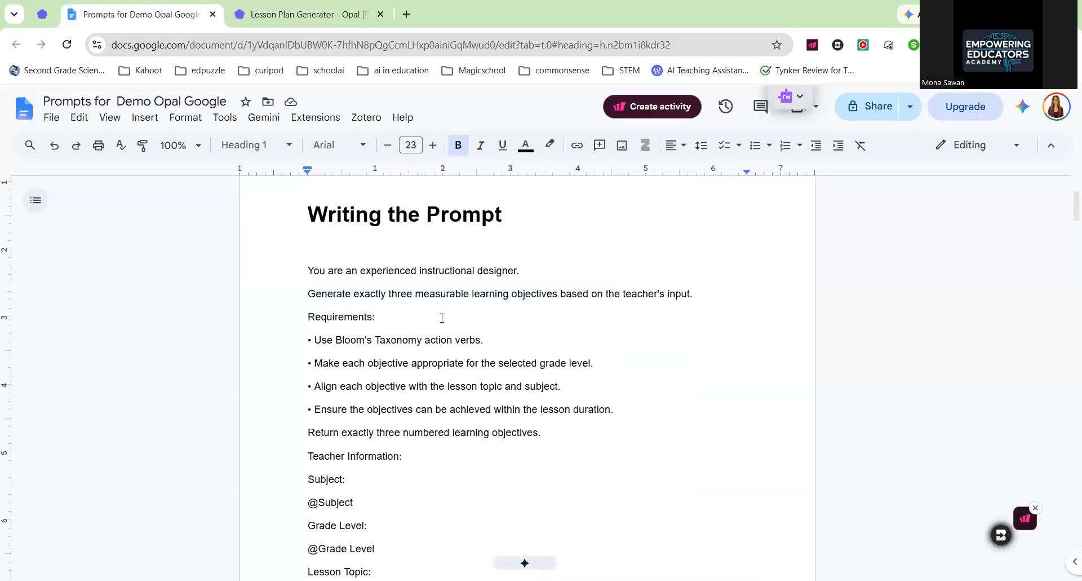
{"action": "scroll", "coordinate": [442, 317], "scroll_direction": "up", "scroll_amount": 1}
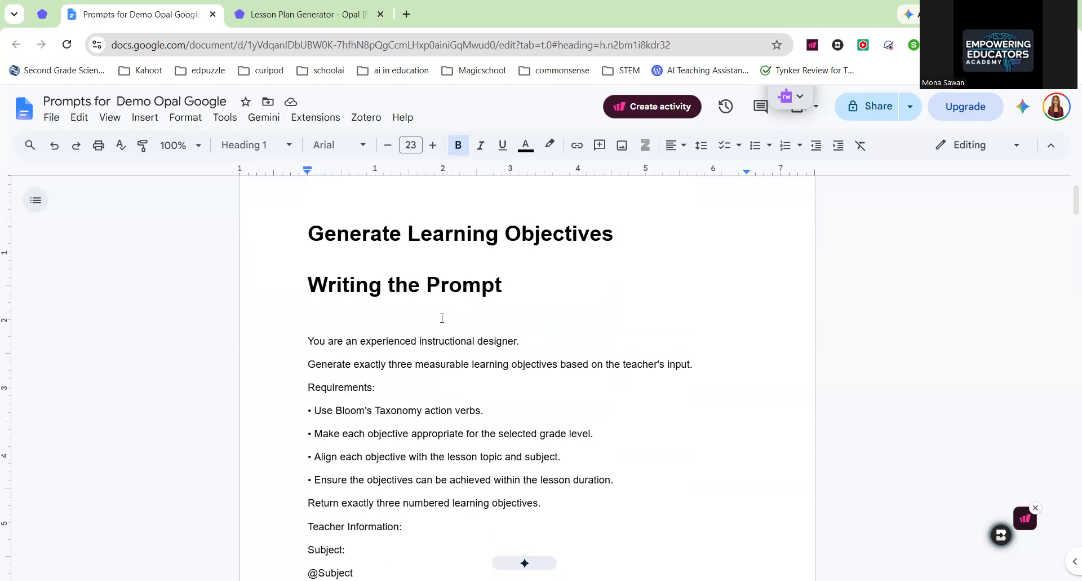
{"action": "left_click_drag", "start_coordinate": [308, 340], "coordinate": [404, 308]}
{"action": "right_click", "coordinate": [336, 265]}
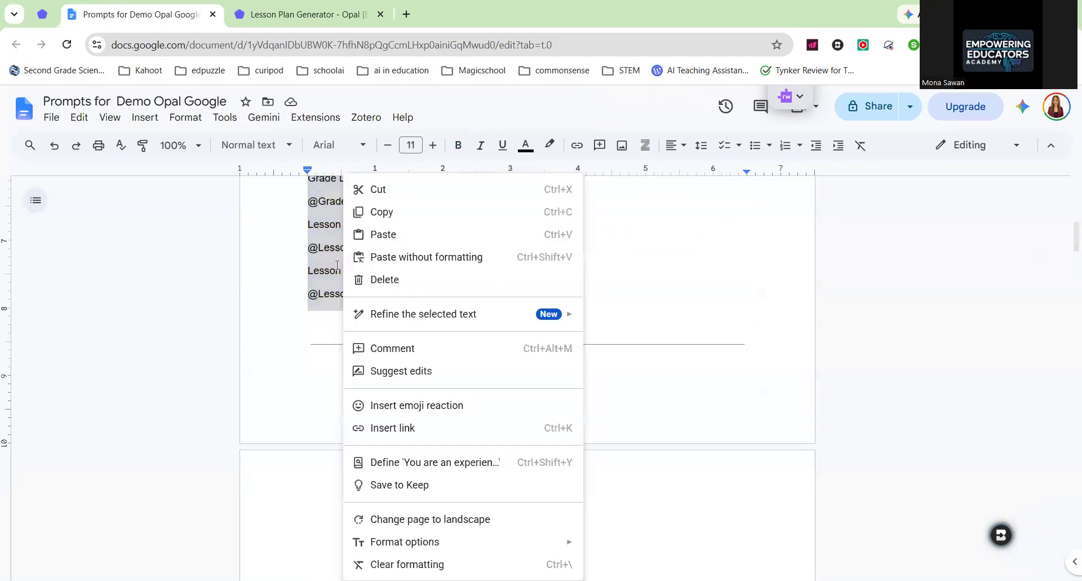
Step: Return to Opal, paste the copied prompt into the Generate Learning Objectives step, and review its @ references
{"action": "left_click", "coordinate": [315, 19]}
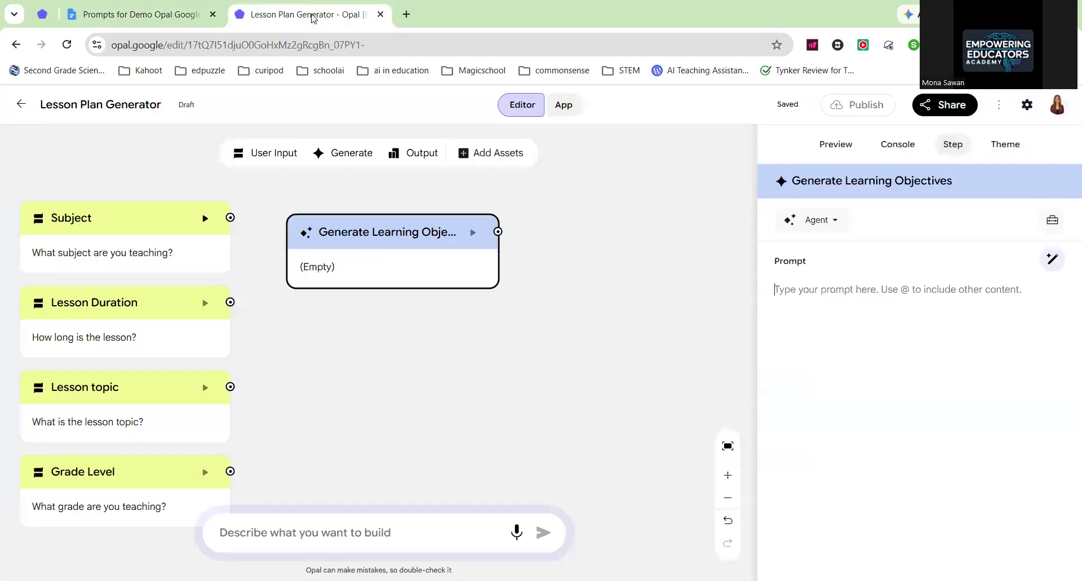
{"action": "key", "text": "ctrl+v"}
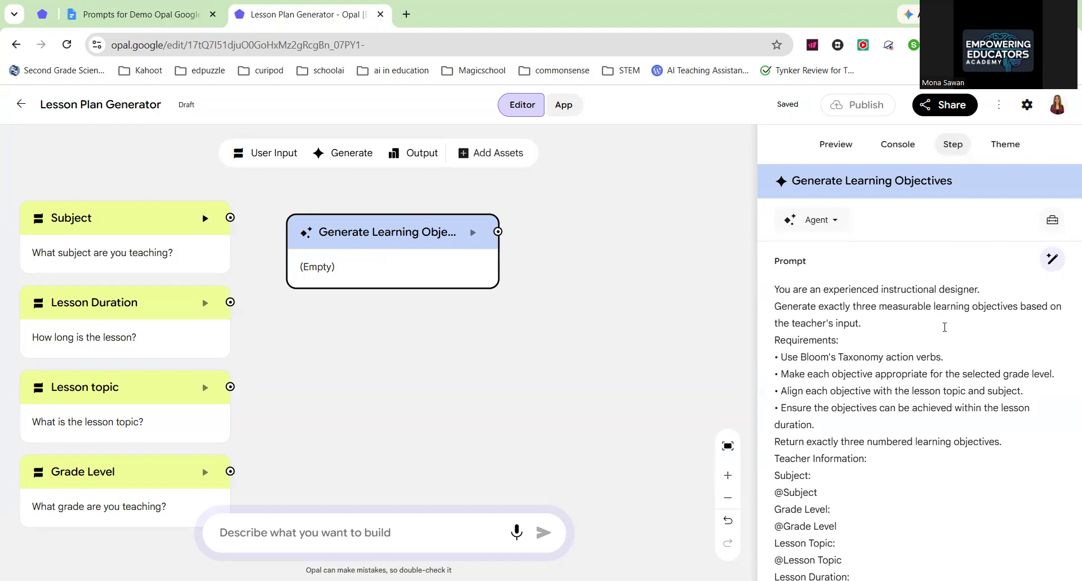
{"action": "scroll", "coordinate": [930, 336], "scroll_direction": "down", "scroll_amount": 1}
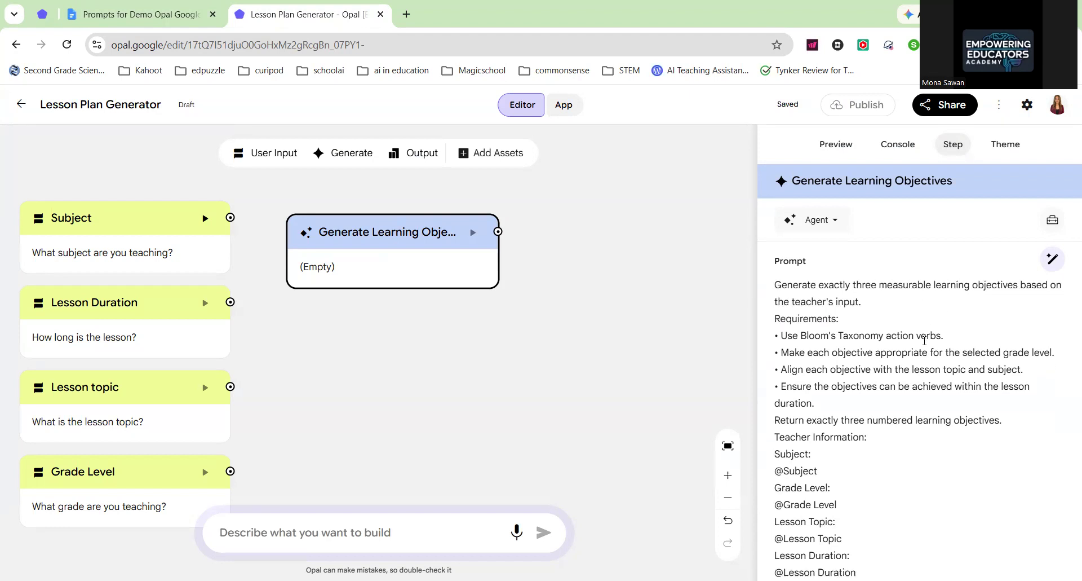
{"action": "left_click", "coordinate": [553, 348]}
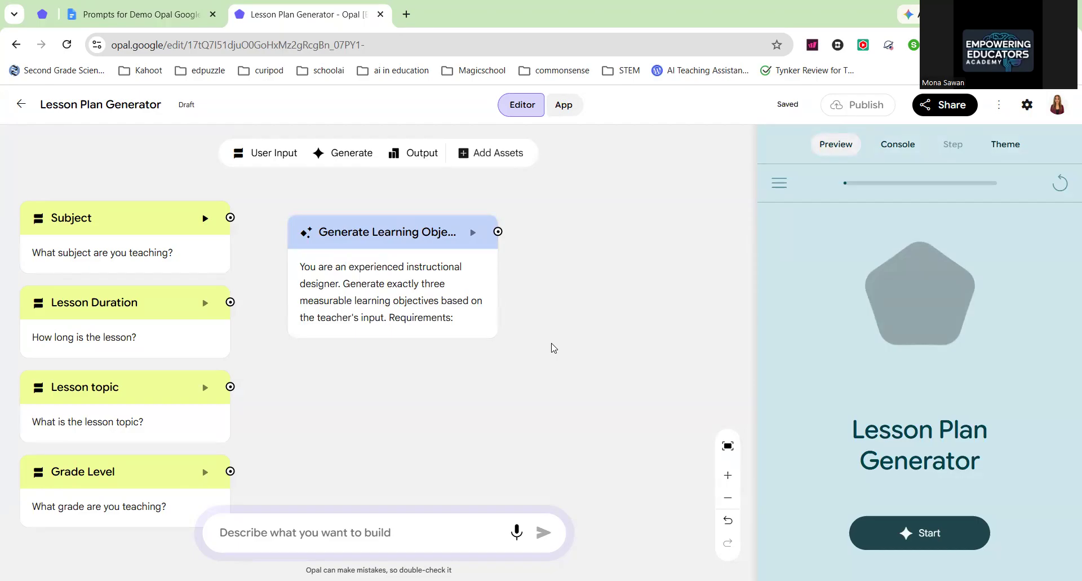
{"action": "left_click", "coordinate": [422, 292]}
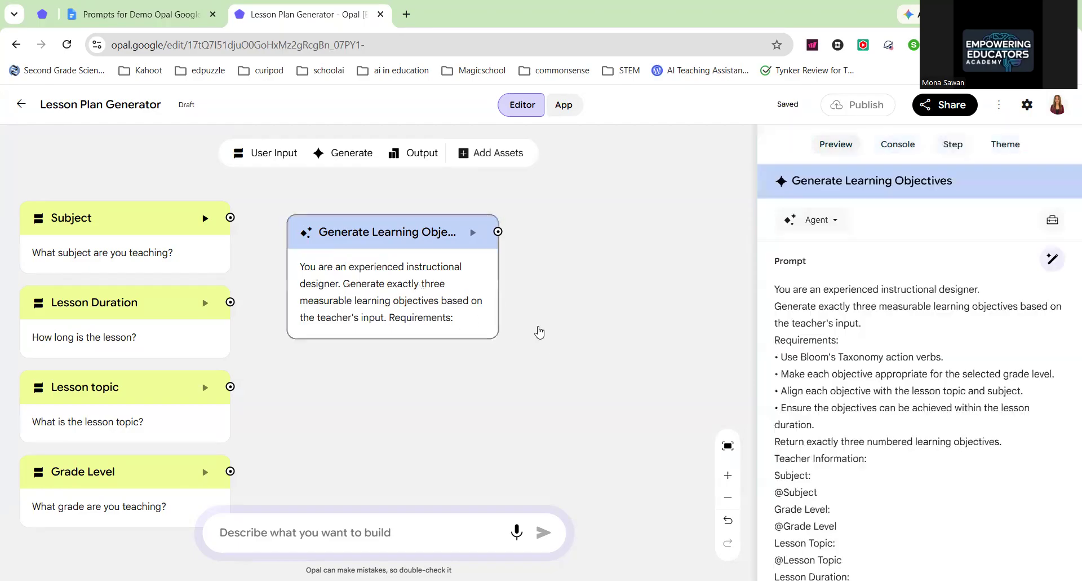
{"action": "scroll", "coordinate": [899, 464], "scroll_direction": "down", "scroll_amount": 1}
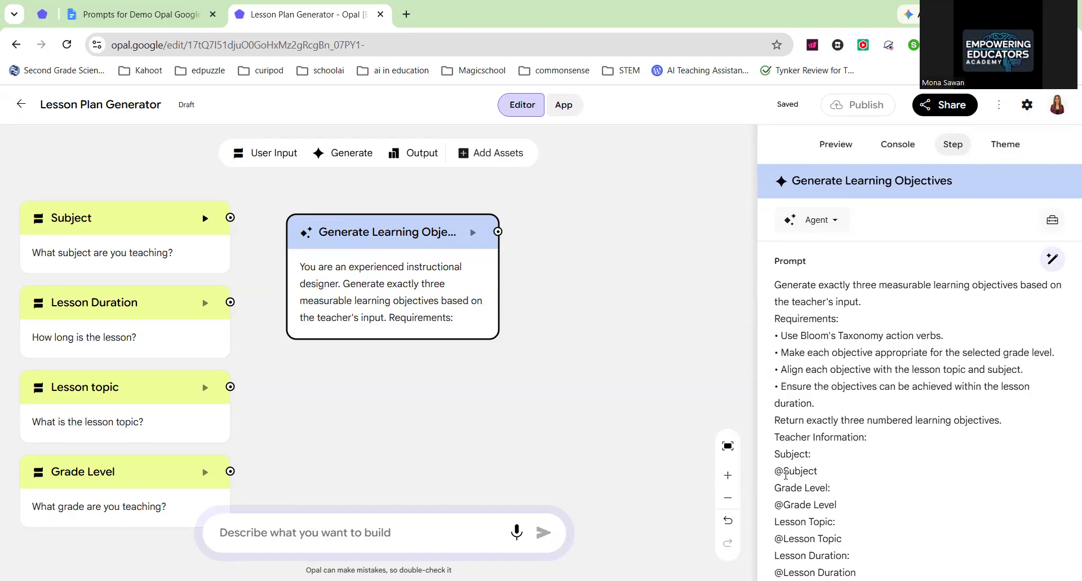
{"action": "left_click", "coordinate": [557, 368]}
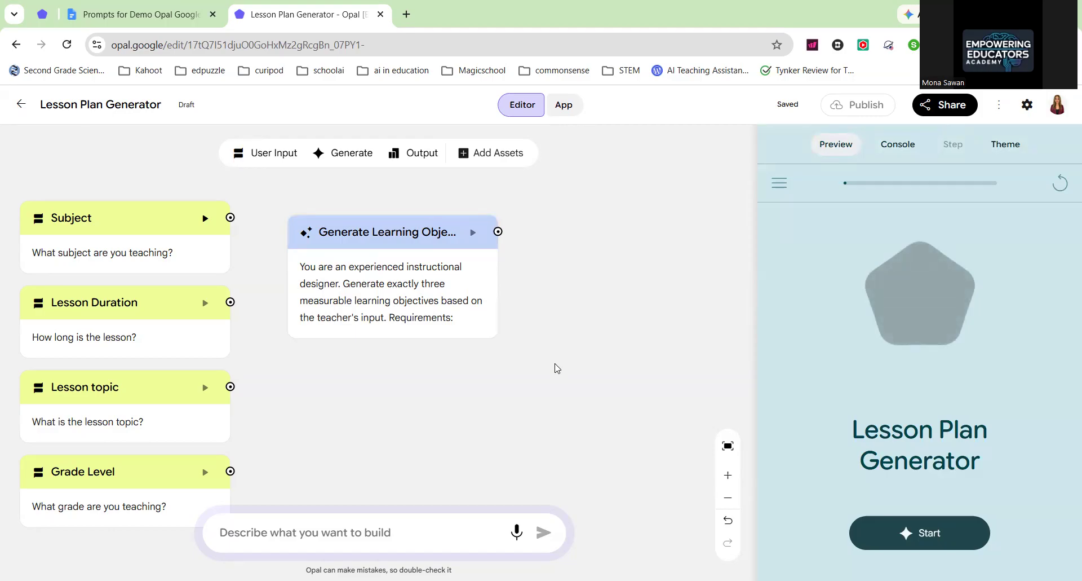
Step: Connect the Subject, Lesson Duration, Lesson topic and Grade Level inputs to the Generate Learning Objectives step
{"action": "left_click_drag", "start_coordinate": [230, 217], "coordinate": [365, 305]}
{"action": "left_click_drag", "start_coordinate": [230, 302], "coordinate": [425, 234]}
{"action": "left_click_drag", "start_coordinate": [230, 387], "coordinate": [316, 248]}
{"action": "left_click_drag", "start_coordinate": [230, 471], "coordinate": [344, 225]}
Step: Add a second Generate step below the Generate Learning Objectives step and title it "Lesson activities"
{"action": "left_click", "coordinate": [362, 162]}
{"action": "left_click_drag", "start_coordinate": [404, 314], "coordinate": [513, 401]}
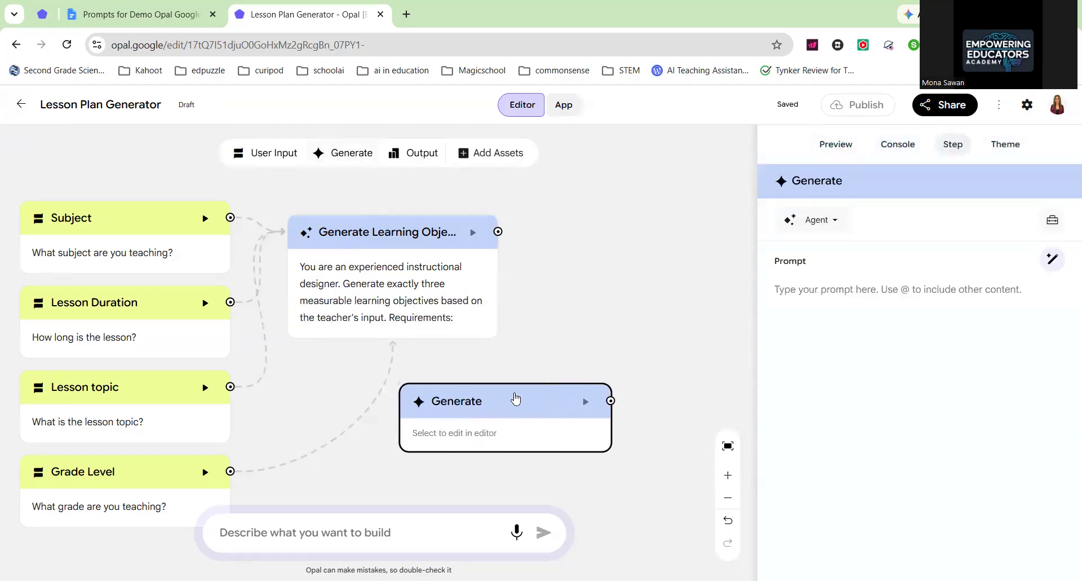
{"action": "left_click", "coordinate": [866, 184]}
{"action": "left_click_drag", "start_coordinate": [866, 183], "coordinate": [790, 184]}
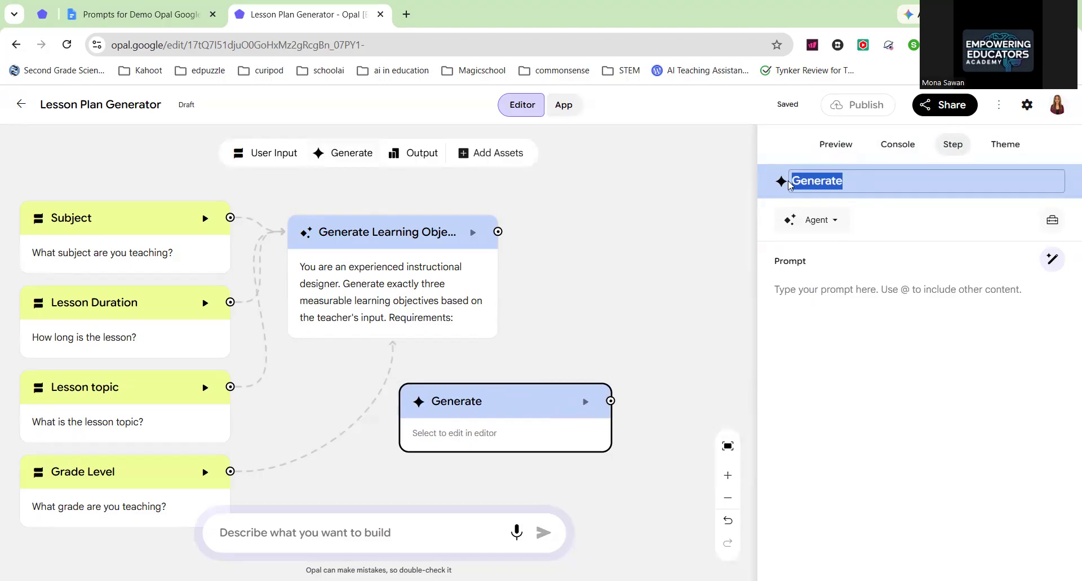
{"action": "type", "text": "Lesson activities"}
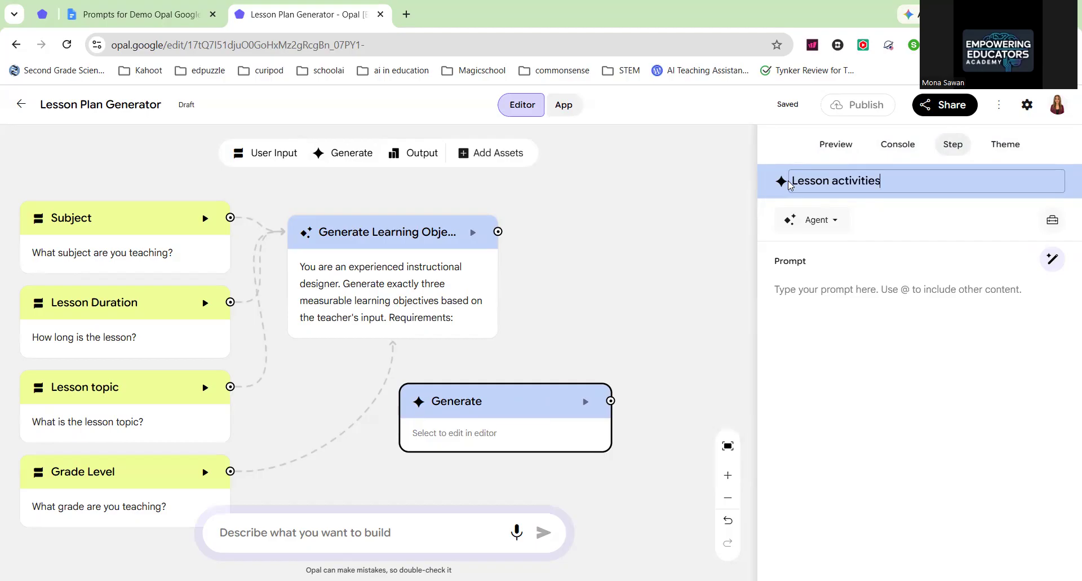
{"action": "left_click", "coordinate": [719, 271]}
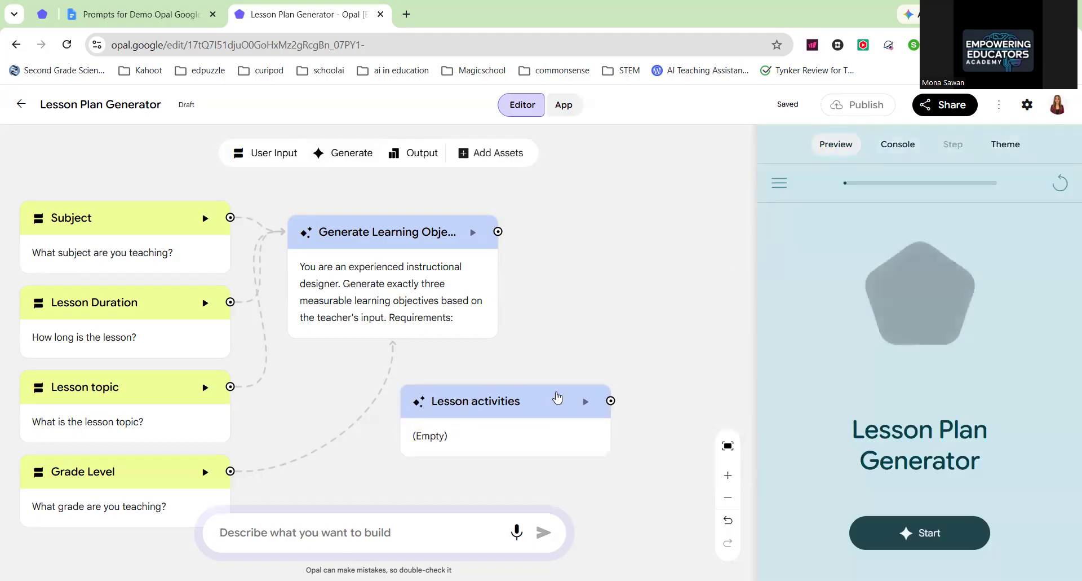
Step: Switch to the Google Docs prompts document and copy the full prompt under "Generate Lesson Activities"
{"action": "left_click", "coordinate": [496, 410]}
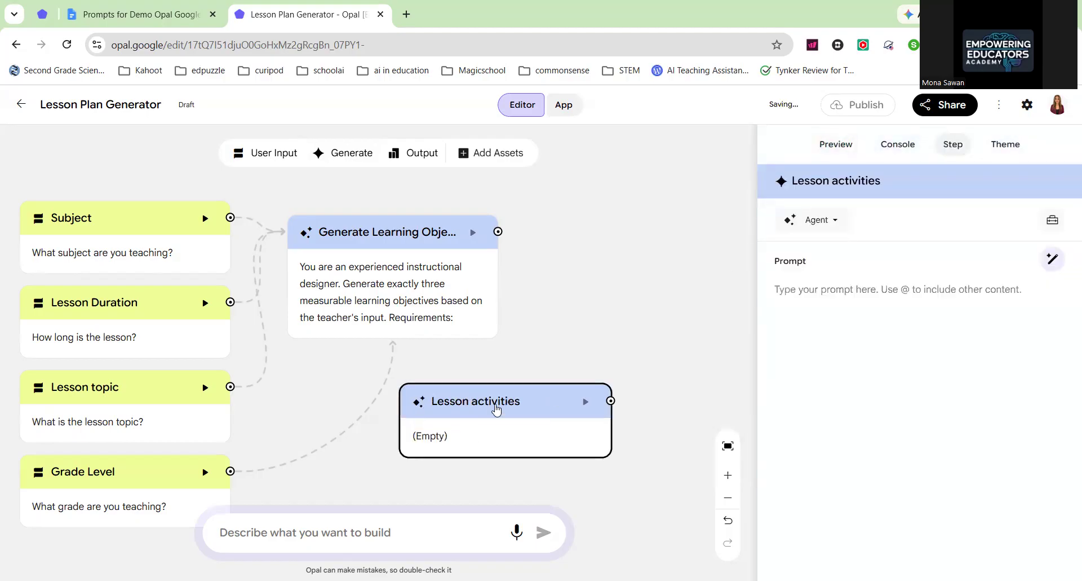
{"action": "left_click", "coordinate": [177, 16]}
{"action": "scroll", "coordinate": [440, 240], "scroll_direction": "down", "scroll_amount": 10}
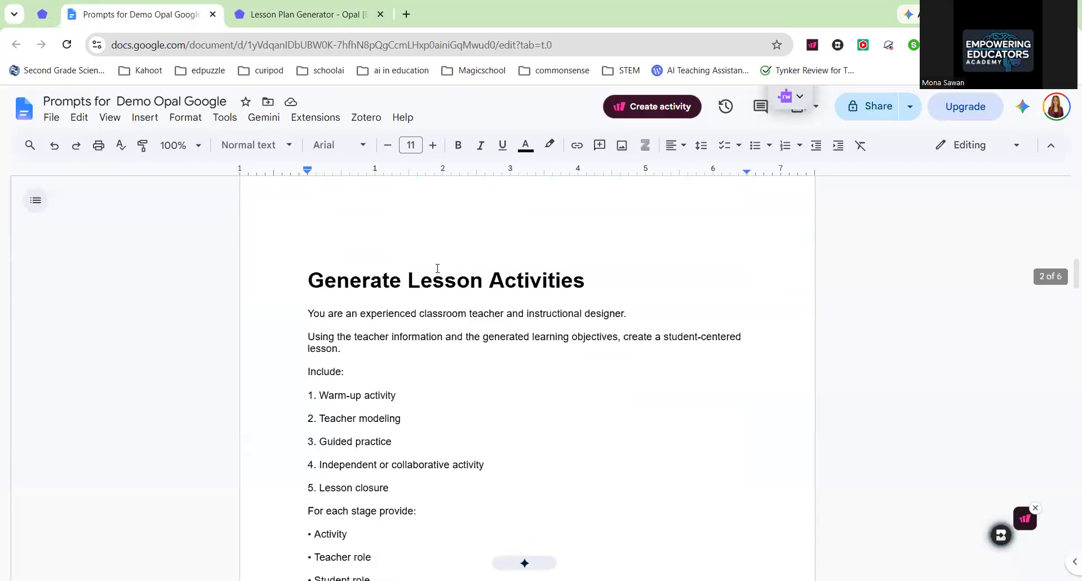
{"action": "left_click_drag", "start_coordinate": [309, 313], "coordinate": [457, 461]}
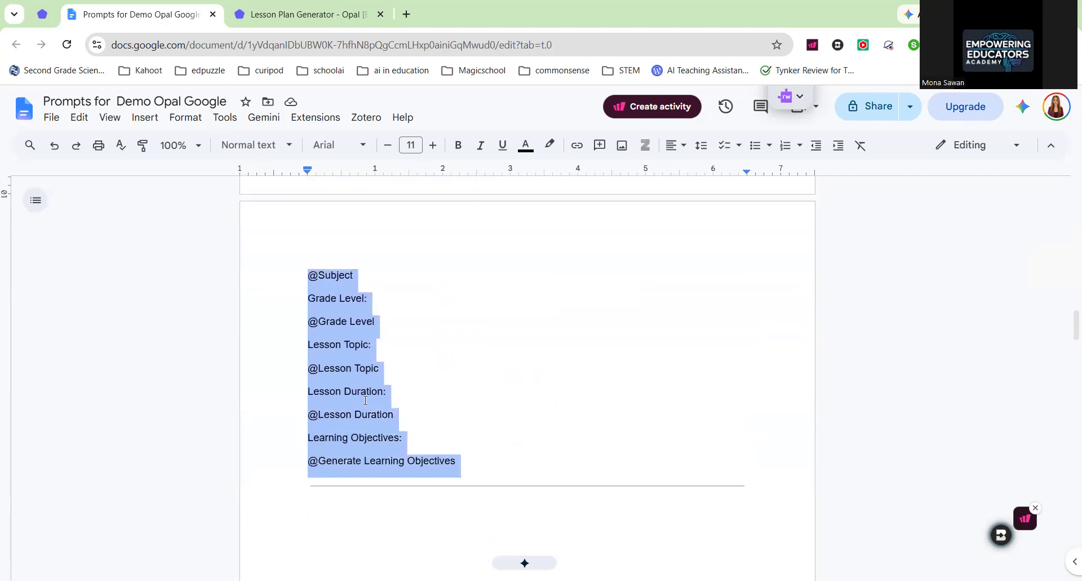
{"action": "right_click", "coordinate": [328, 316]}
{"action": "left_click", "coordinate": [395, 210]}
Step: Return to Opal, paste the copied prompt into the Lesson activities step, and place that step beside Generate Learning Objectives
{"action": "left_click", "coordinate": [305, 14]}
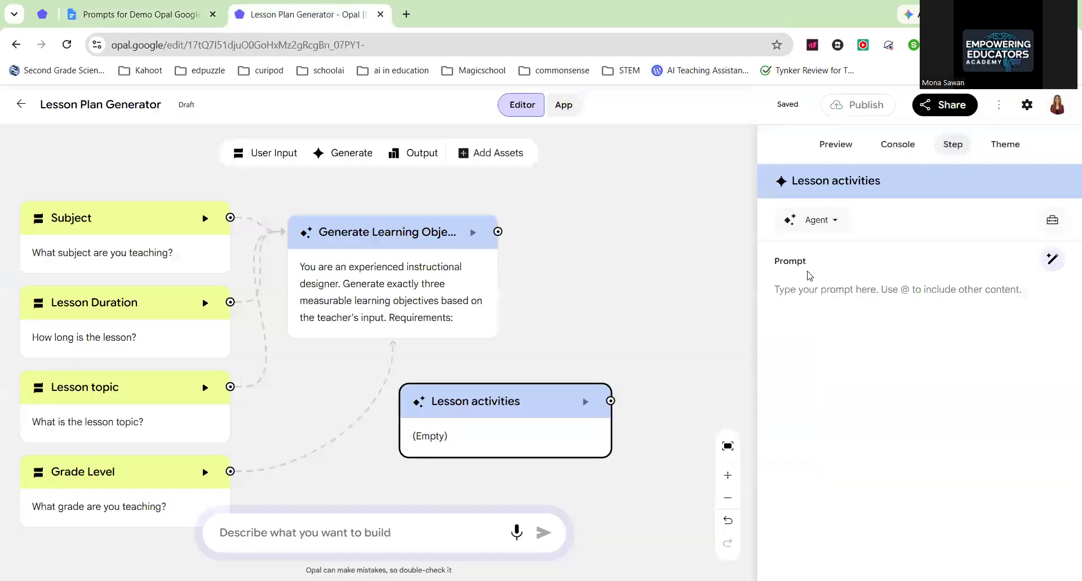
{"action": "left_click", "coordinate": [794, 296]}
{"action": "key", "text": "ctrl+v"}
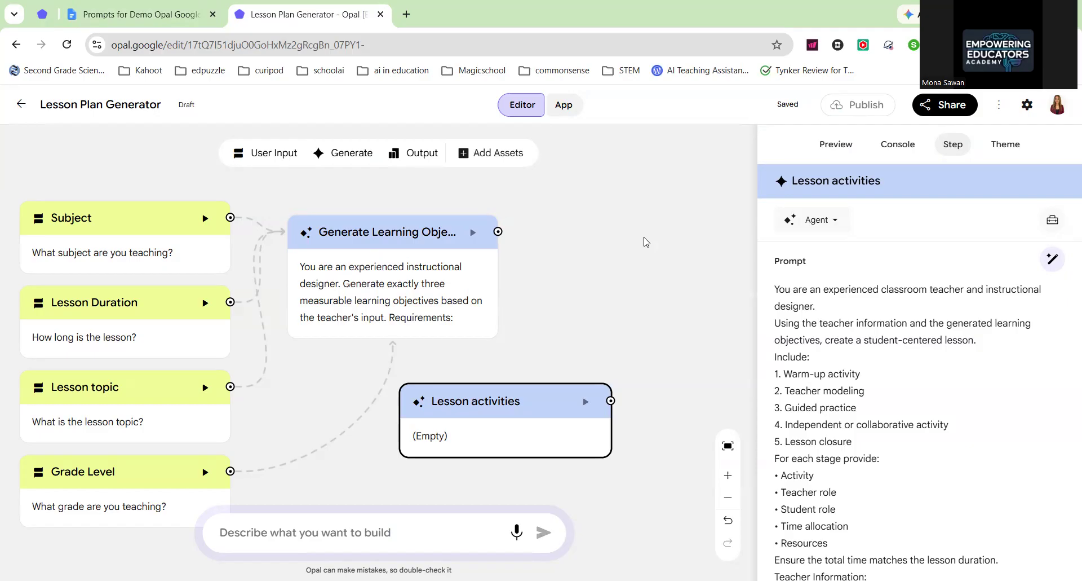
{"action": "left_click", "coordinate": [676, 281]}
{"action": "left_click_drag", "start_coordinate": [539, 419], "coordinate": [658, 246]}
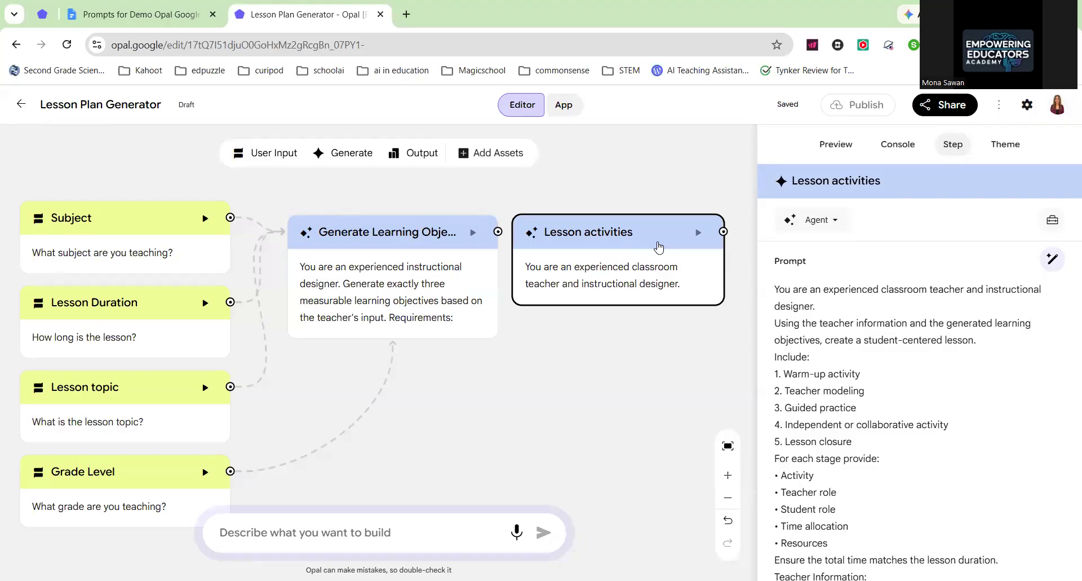
Step: Add a third Generate step below Lesson activities and enter "Assessment" as its title
{"action": "left_click_drag", "start_coordinate": [363, 151], "coordinate": [640, 374]}
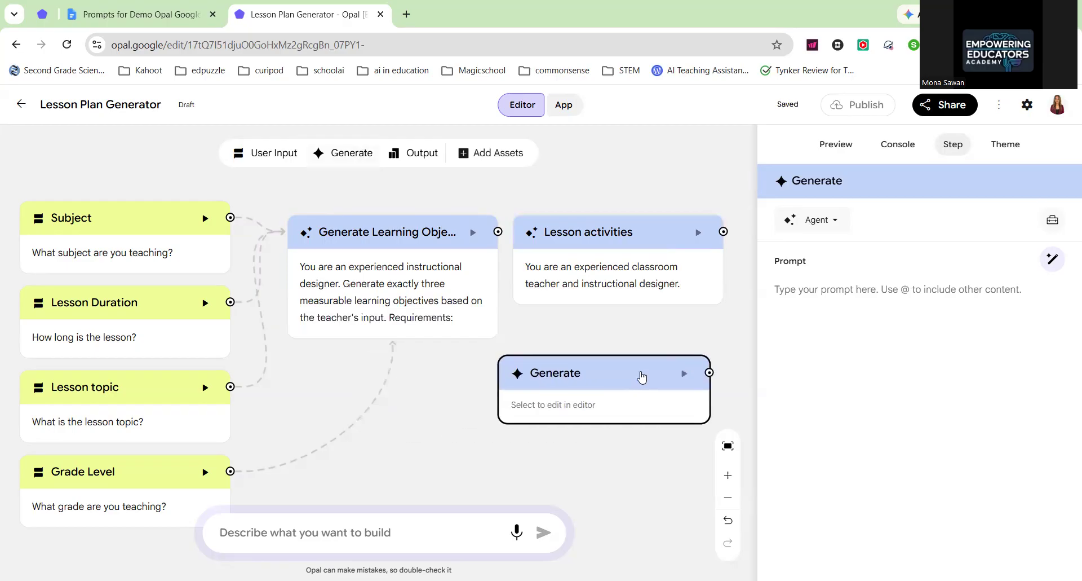
{"action": "left_click_drag", "start_coordinate": [864, 182], "coordinate": [795, 186]}
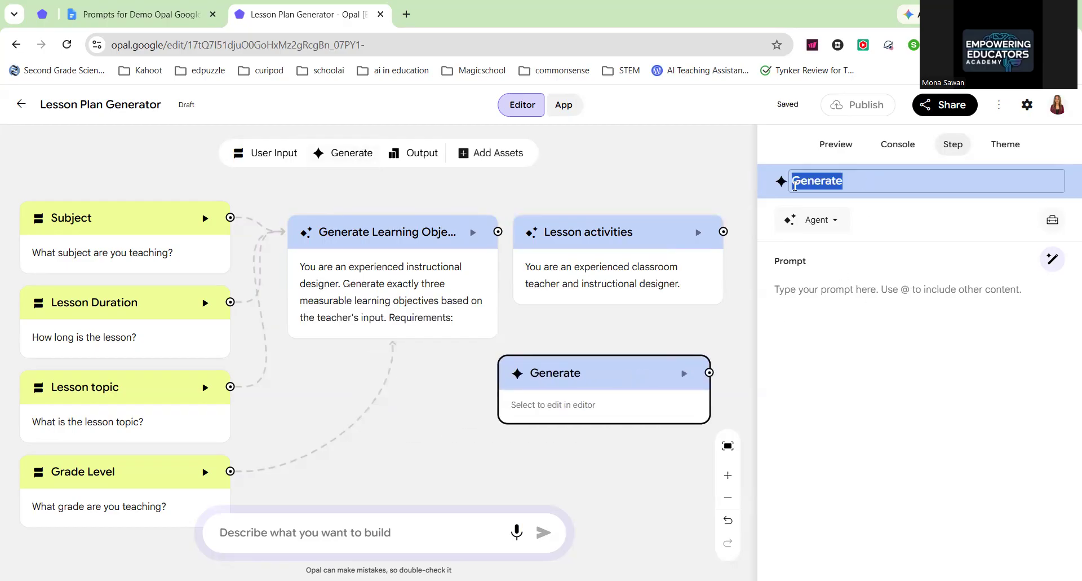
{"action": "type", "text": "Asses"}
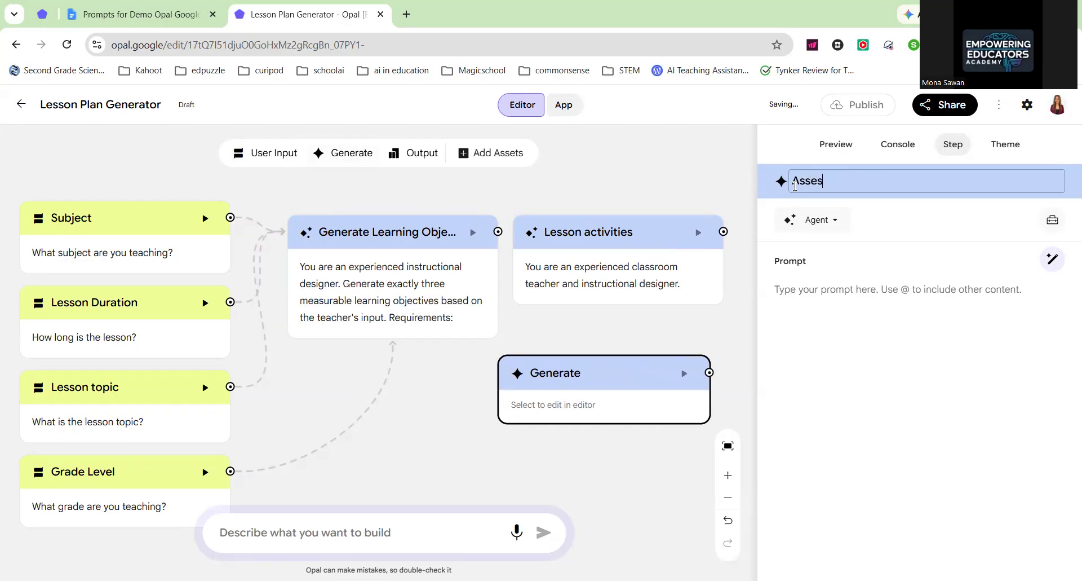
{"action": "type", "text": "sment"}
{"action": "left_click", "coordinate": [807, 291]}
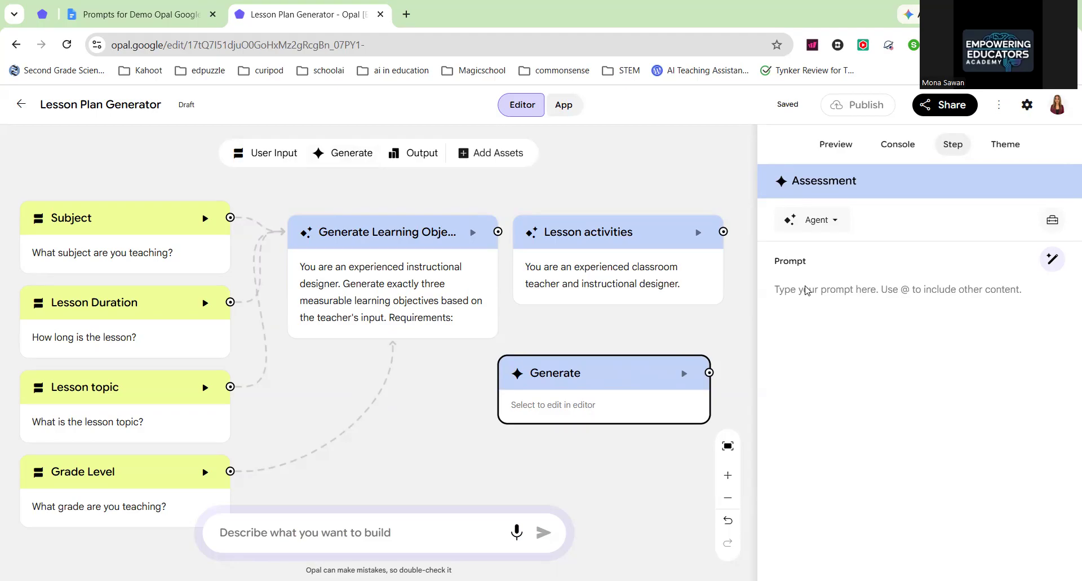
Step: Connect Generate Learning Objectives to Lesson activities and shift the Lesson activities step slightly away to leave room for the connector
{"action": "left_click_drag", "start_coordinate": [498, 231], "coordinate": [663, 273]}
{"action": "mouse_move", "coordinate": [651, 255]}
{"action": "left_mouse_down"}
{"action": "mouse_move", "coordinate": [664, 294]}
{"action": "mouse_move", "coordinate": [656, 244]}
{"action": "left_mouse_up"}
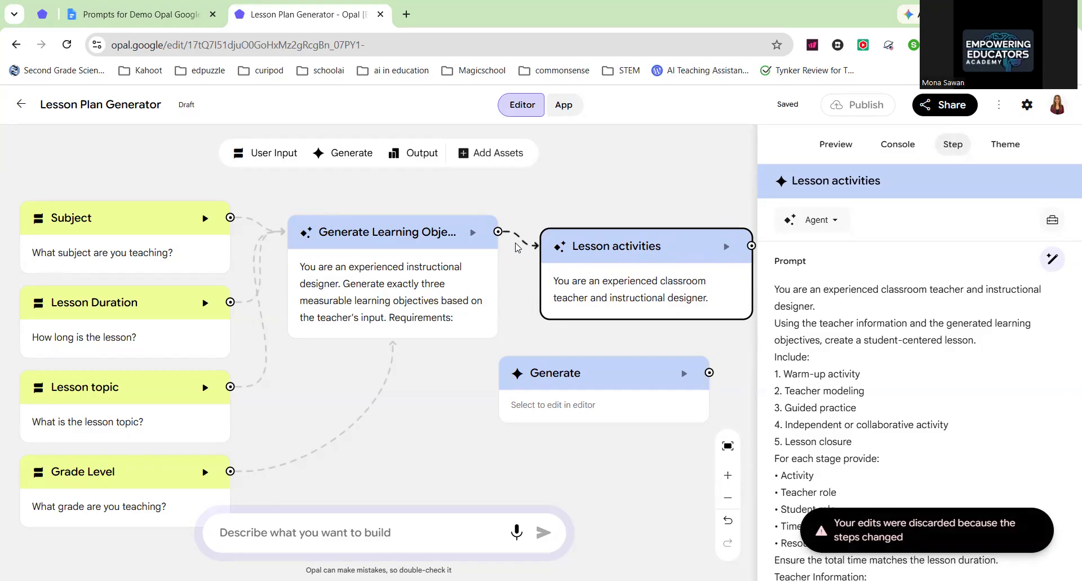
{"action": "left_click_drag", "start_coordinate": [652, 255], "coordinate": [637, 253]}
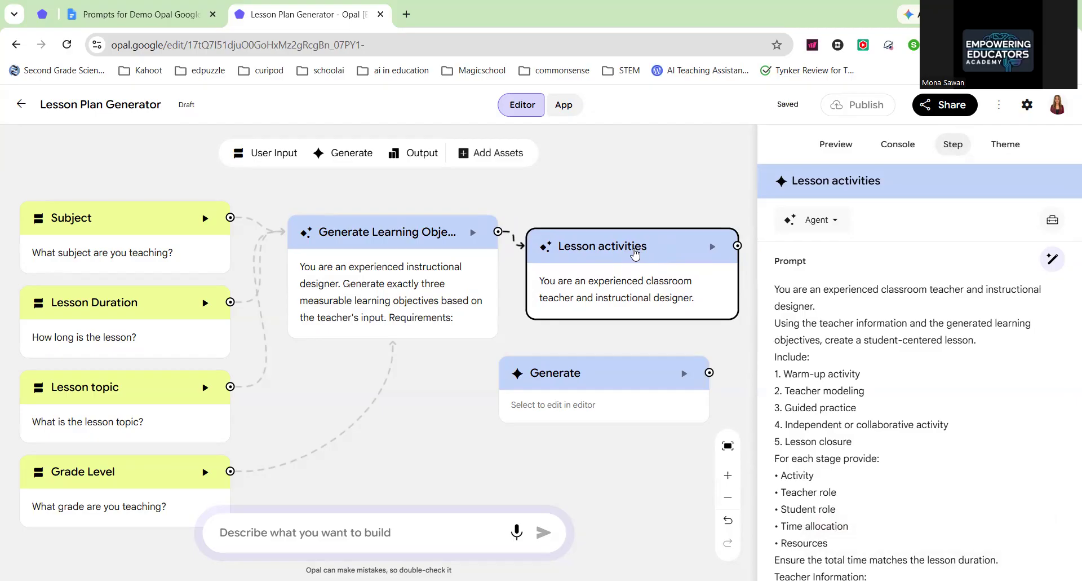
Step: Connect both the Generate Learning Objectives and Lesson activities steps to the untitled Generate step below them
{"action": "left_click_drag", "start_coordinate": [497, 232], "coordinate": [575, 399]}
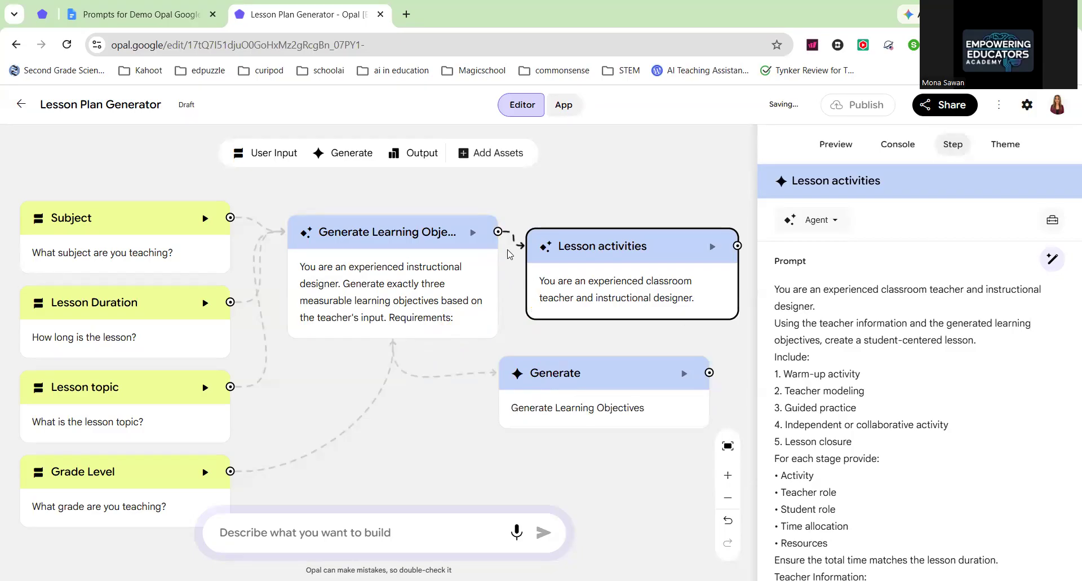
{"action": "left_click_drag", "start_coordinate": [498, 233], "coordinate": [707, 375]}
{"action": "left_click_drag", "start_coordinate": [738, 248], "coordinate": [601, 429]}
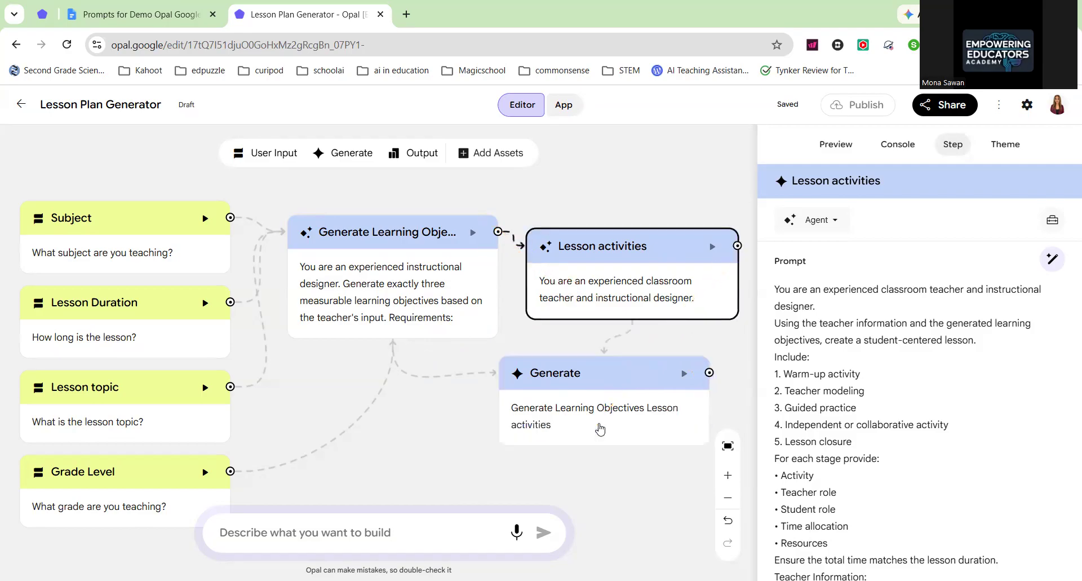
Step: Title the third Generate step "Assessment" and clear the two step references from its prompt
{"action": "left_click", "coordinate": [476, 437]}
{"action": "left_click", "coordinate": [611, 371]}
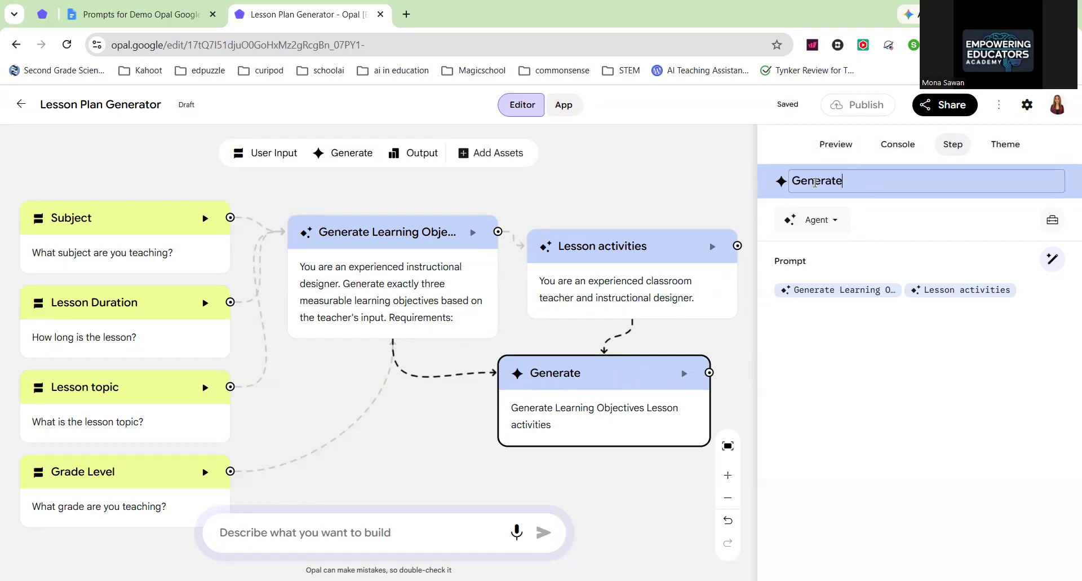
{"action": "double_click", "coordinate": [816, 182]}
{"action": "type", "text": "Assessment"}
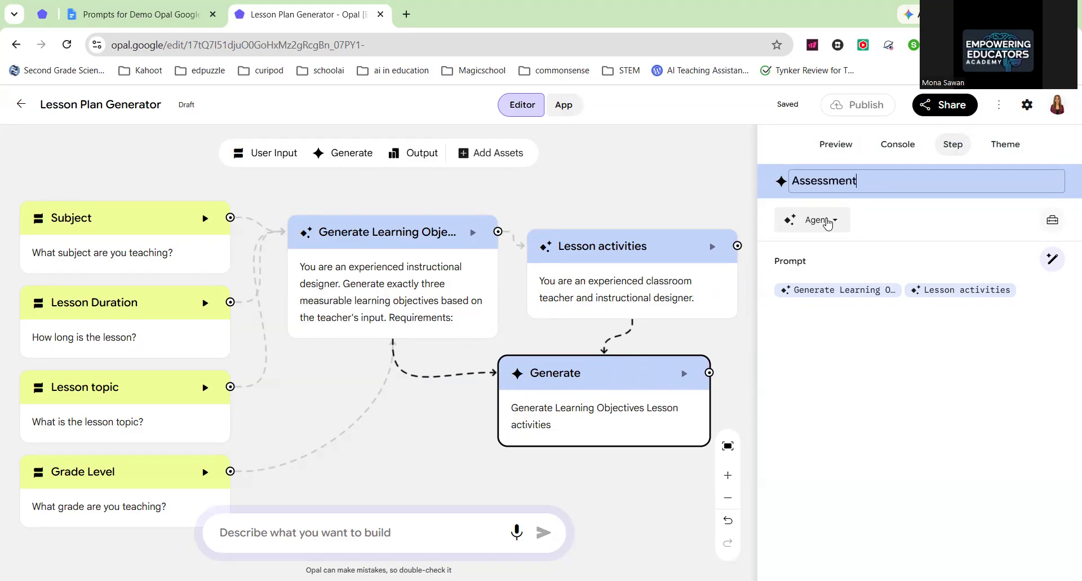
{"action": "left_click", "coordinate": [881, 266]}
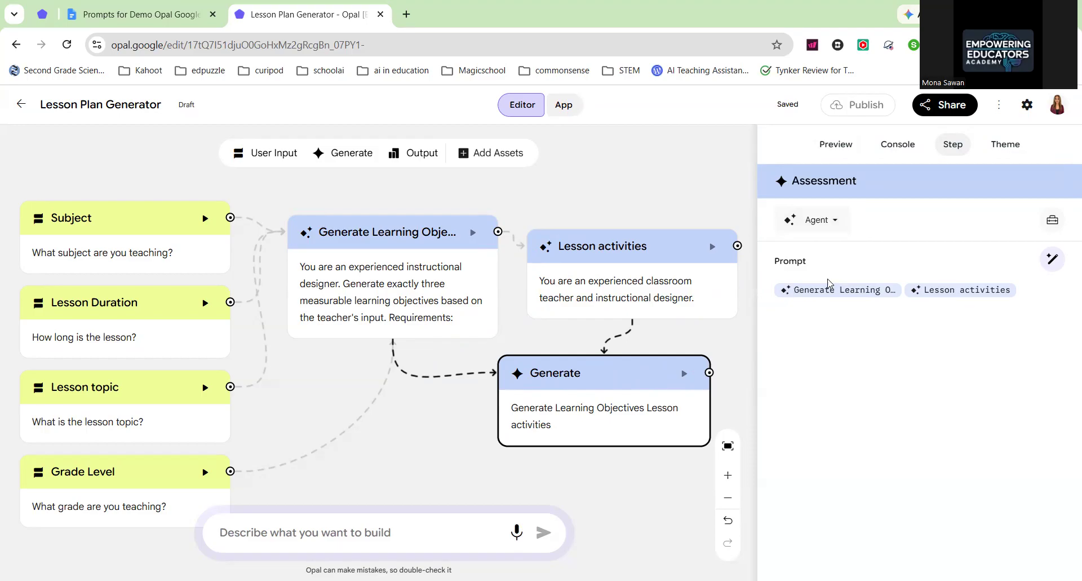
{"action": "left_click_drag", "start_coordinate": [1032, 291], "coordinate": [792, 310]}
{"action": "key", "text": "BackSpace"}
{"action": "key", "text": "BackSpace"}
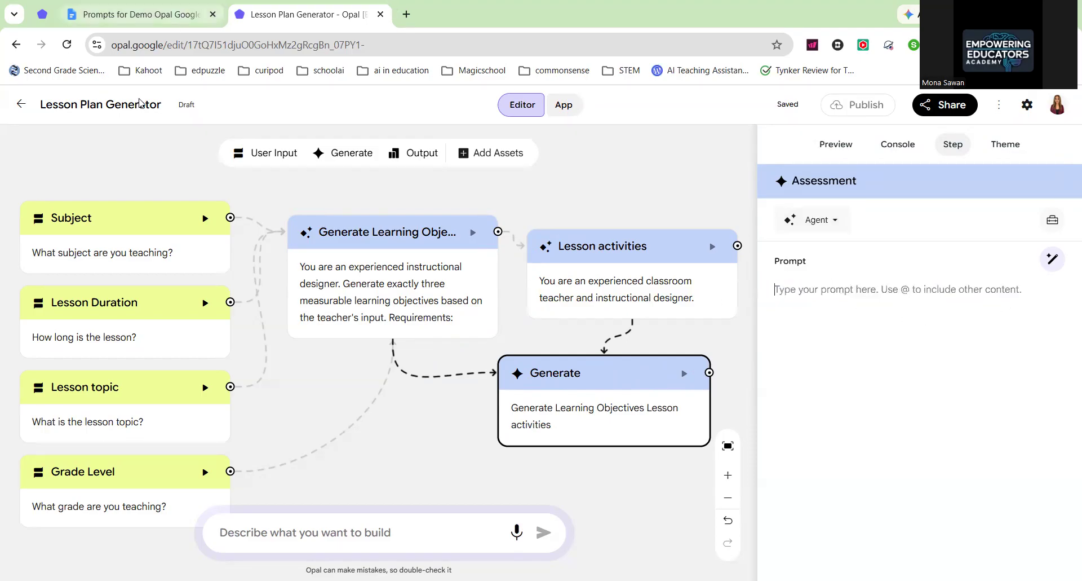
Step: Copy the assessment specialist prompt from the Google Docs prompt document and paste it as the Assessment step's prompt in Opal
{"action": "left_click", "coordinate": [140, 14]}
{"action": "scroll", "coordinate": [510, 333], "scroll_direction": "down", "scroll_amount": 10}
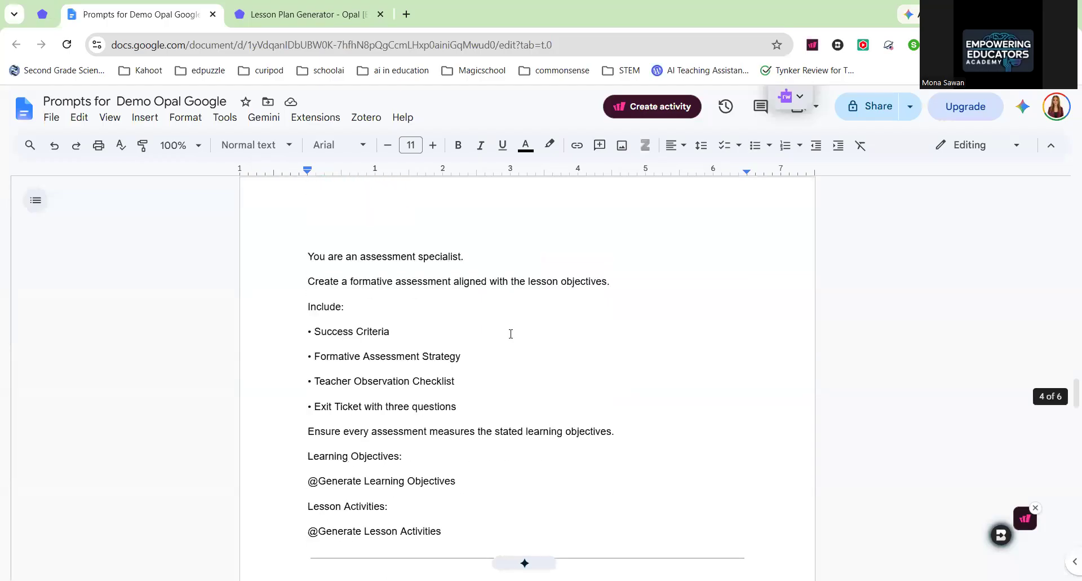
{"action": "left_click_drag", "start_coordinate": [304, 255], "coordinate": [456, 528]}
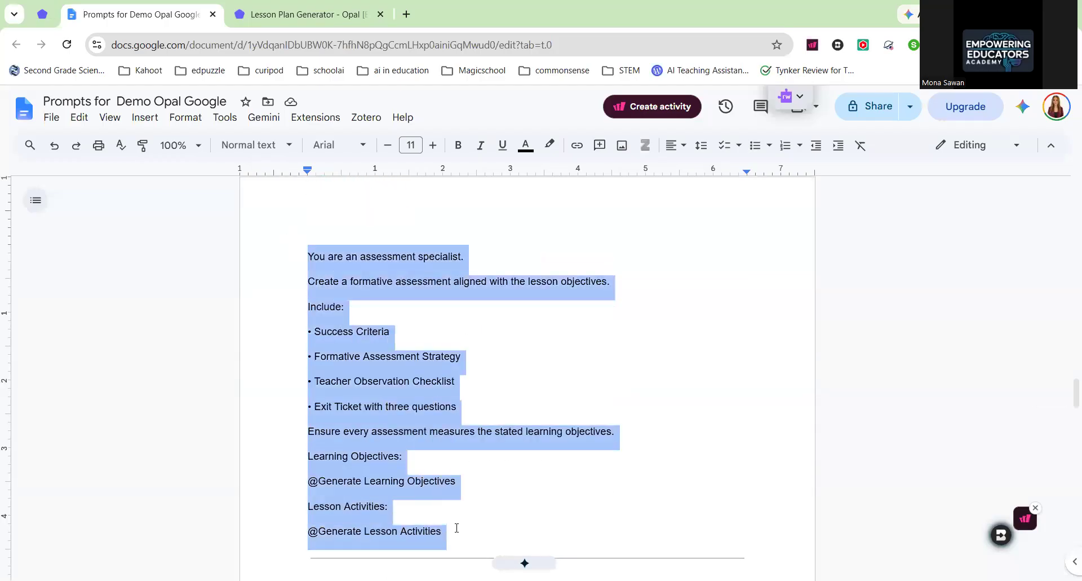
{"action": "right_click", "coordinate": [406, 313]}
{"action": "left_click", "coordinate": [426, 212]}
{"action": "left_click", "coordinate": [310, 16]}
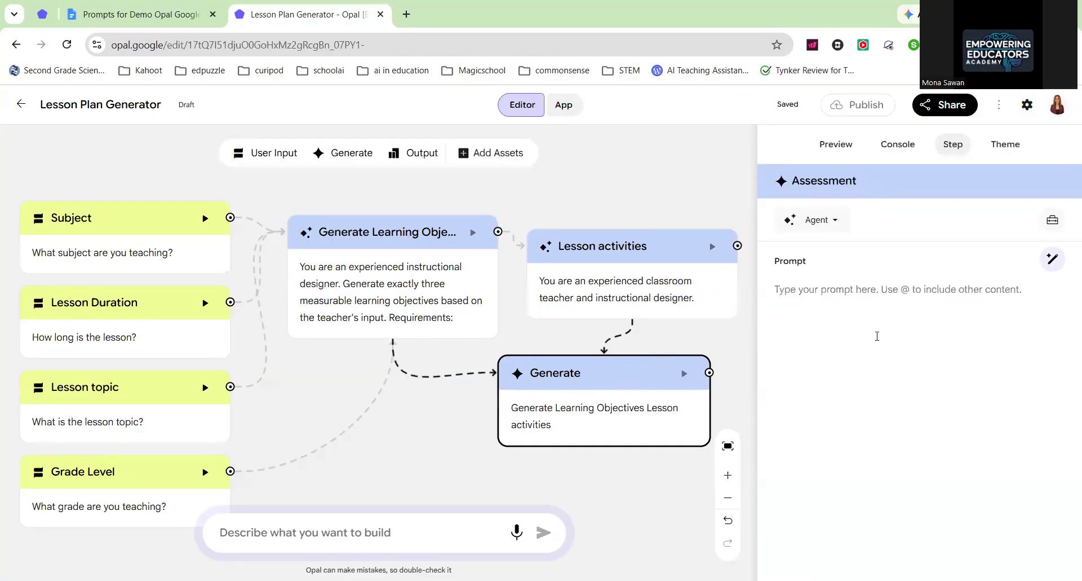
{"action": "left_click", "coordinate": [877, 336]}
{"action": "key", "text": "ctrl+v"}
{"action": "left_click", "coordinate": [682, 492]}
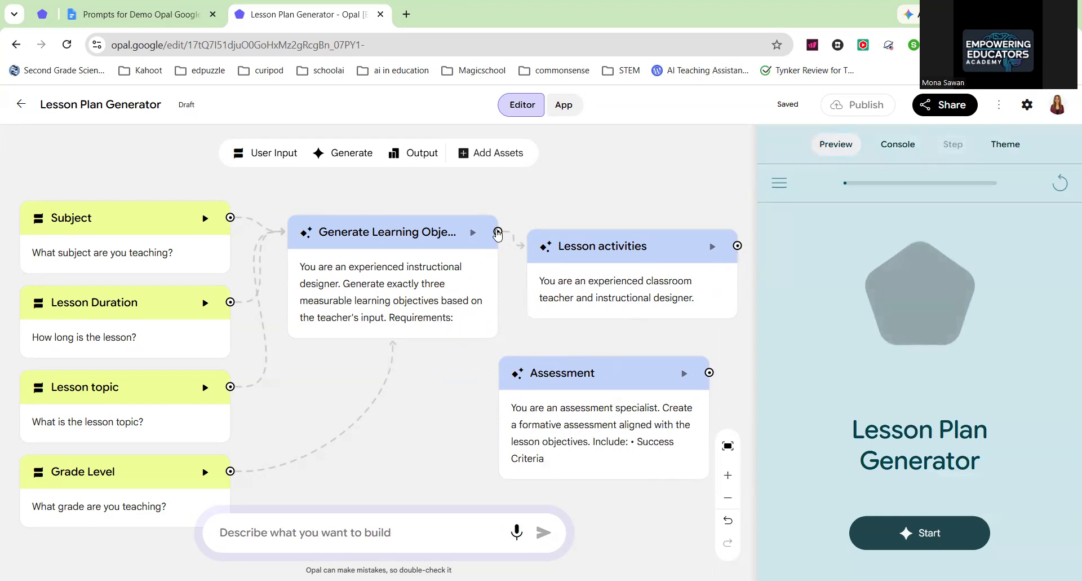
Step: Connect both Generate Learning Objectives and Lesson activities to the Assessment step
{"action": "left_click_drag", "start_coordinate": [498, 232], "coordinate": [708, 374]}
{"action": "left_click_drag", "start_coordinate": [738, 245], "coordinate": [609, 454]}
Step: Add an Output step below Generate Learning Objectives and align the Assessment step under Lesson activities
{"action": "left_click", "coordinate": [422, 153]}
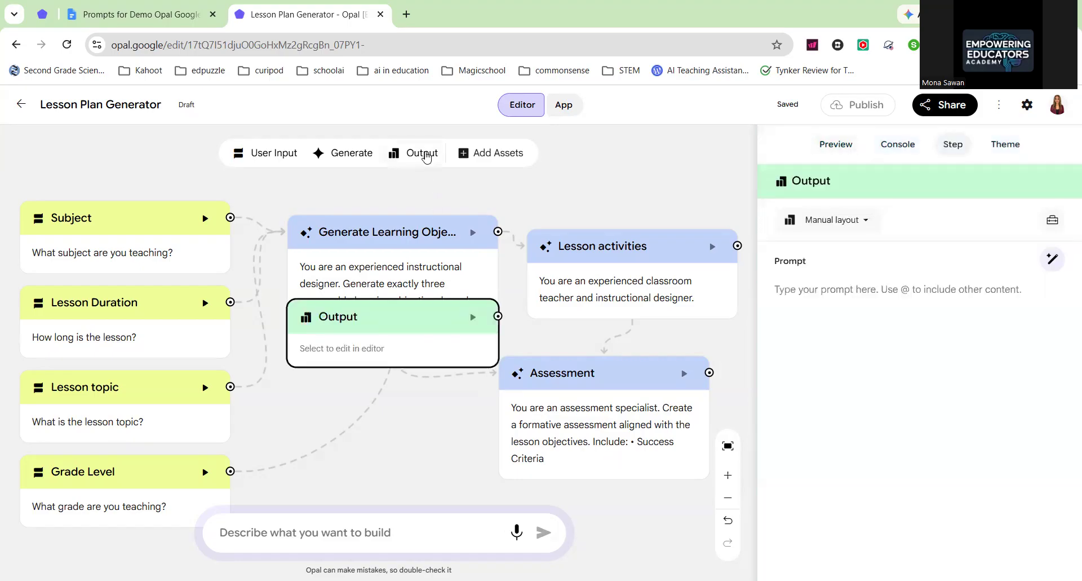
{"action": "left_click_drag", "start_coordinate": [445, 323], "coordinate": [445, 436]}
{"action": "left_click_drag", "start_coordinate": [643, 372], "coordinate": [671, 358]}
{"action": "left_click_drag", "start_coordinate": [428, 429], "coordinate": [453, 445]}
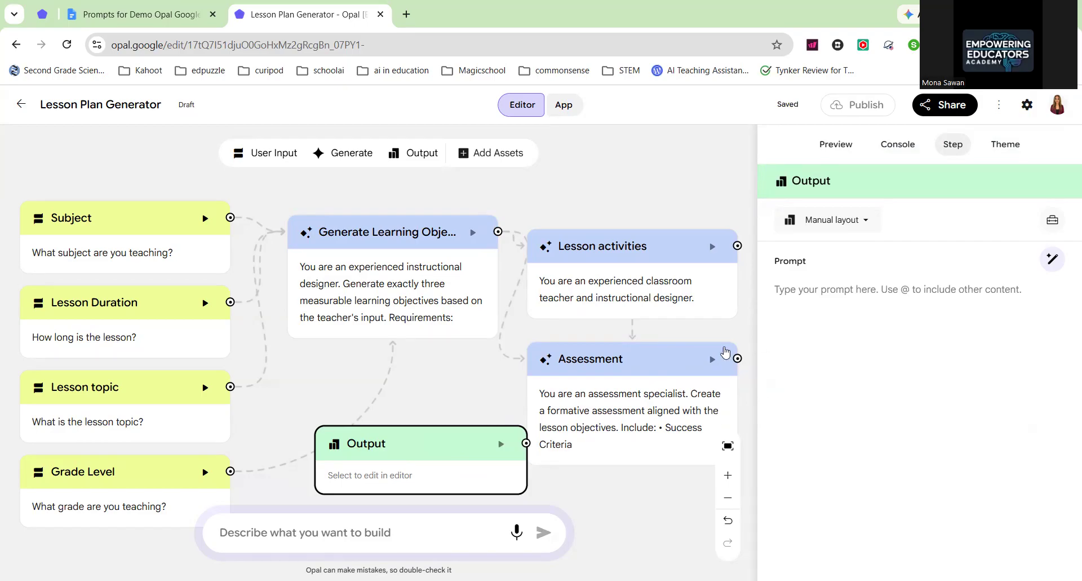
Step: Title the new Output step "Final Lesson Plan"
{"action": "double_click", "coordinate": [796, 187]}
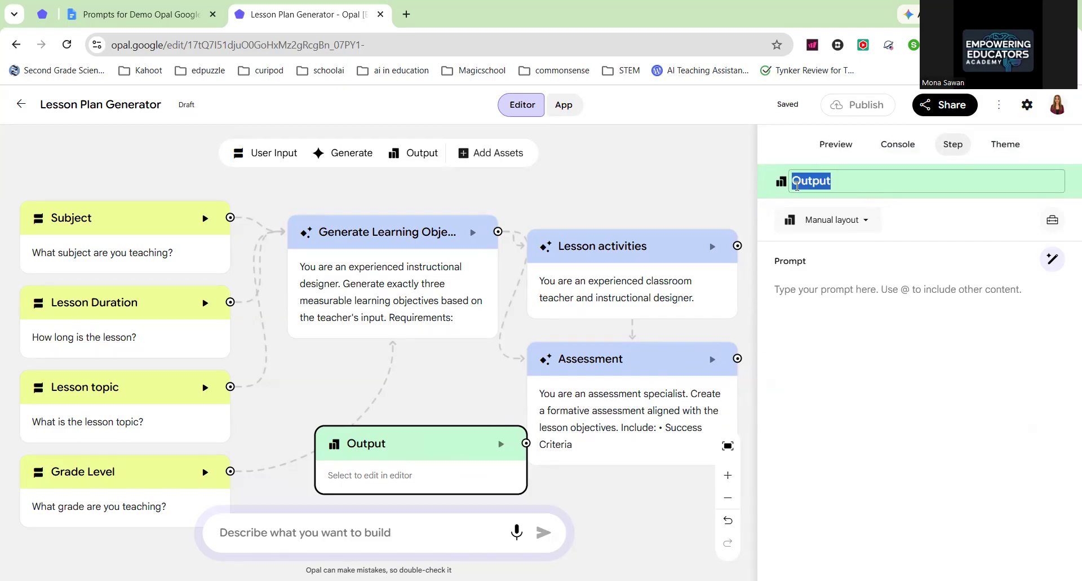
{"action": "type", "text": "Fin"}
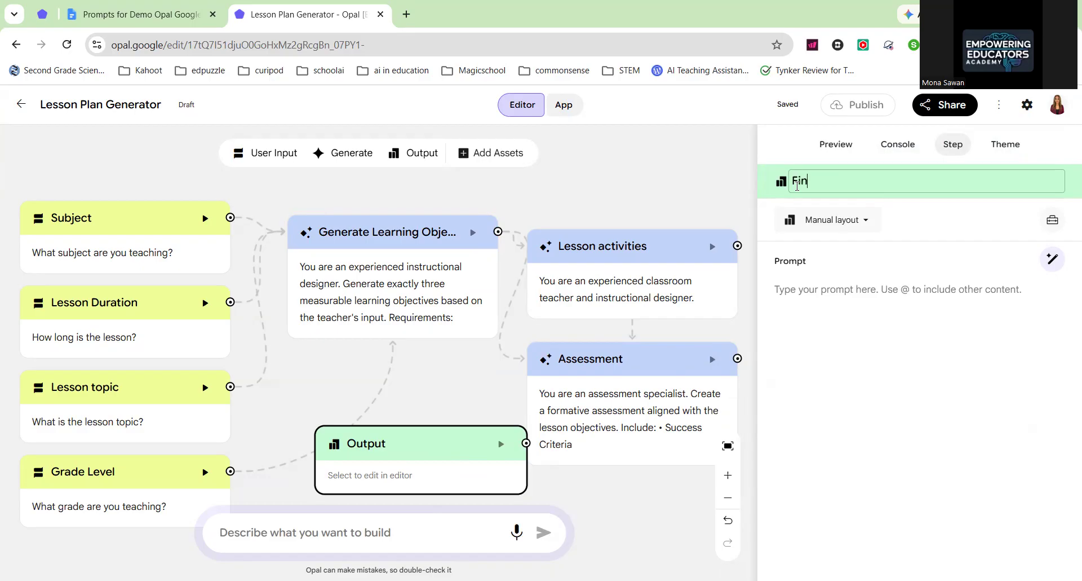
{"action": "type", "text": "al Lesson Plan"}
{"action": "left_click", "coordinate": [817, 297]}
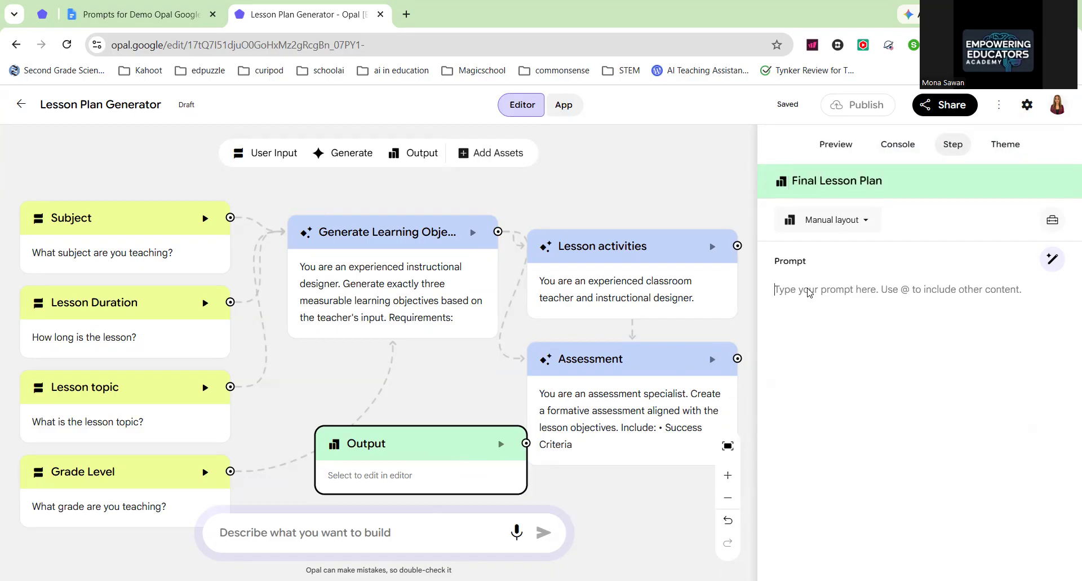
Step: Copy the whole Final Lesson Plan prompt from the Google Docs document and paste it as the Final Lesson Plan step's prompt in Opal
{"action": "left_click", "coordinate": [168, 14]}
{"action": "scroll", "coordinate": [486, 341], "scroll_direction": "down", "scroll_amount": 5}
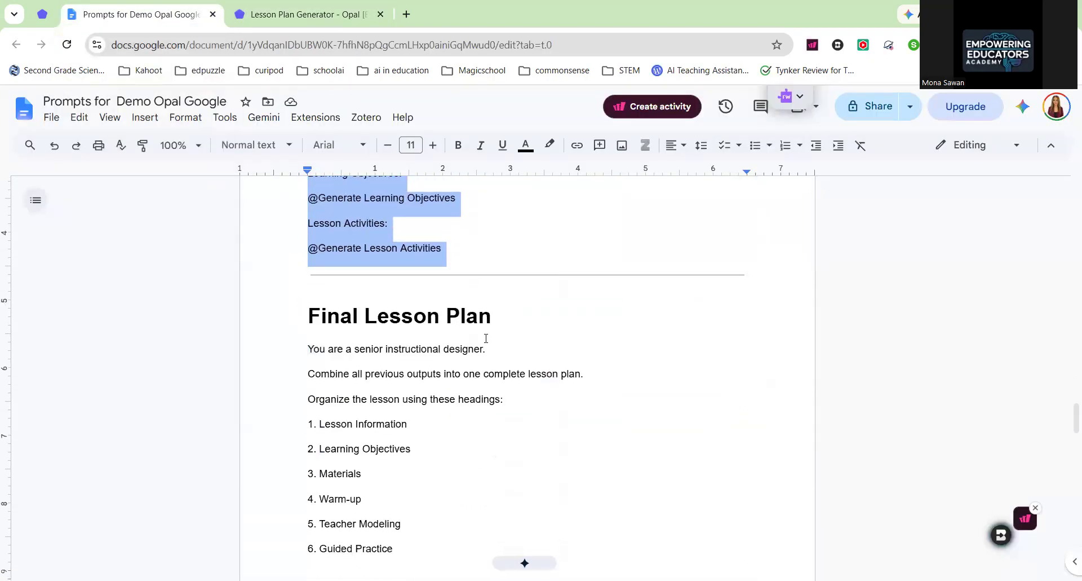
{"action": "left_click_drag", "start_coordinate": [309, 280], "coordinate": [462, 232]}
{"action": "scroll", "coordinate": [436, 248], "scroll_direction": "up", "scroll_amount": 3}
{"action": "scroll", "coordinate": [436, 249], "scroll_direction": "up", "scroll_amount": 1}
{"action": "right_click", "coordinate": [345, 248]}
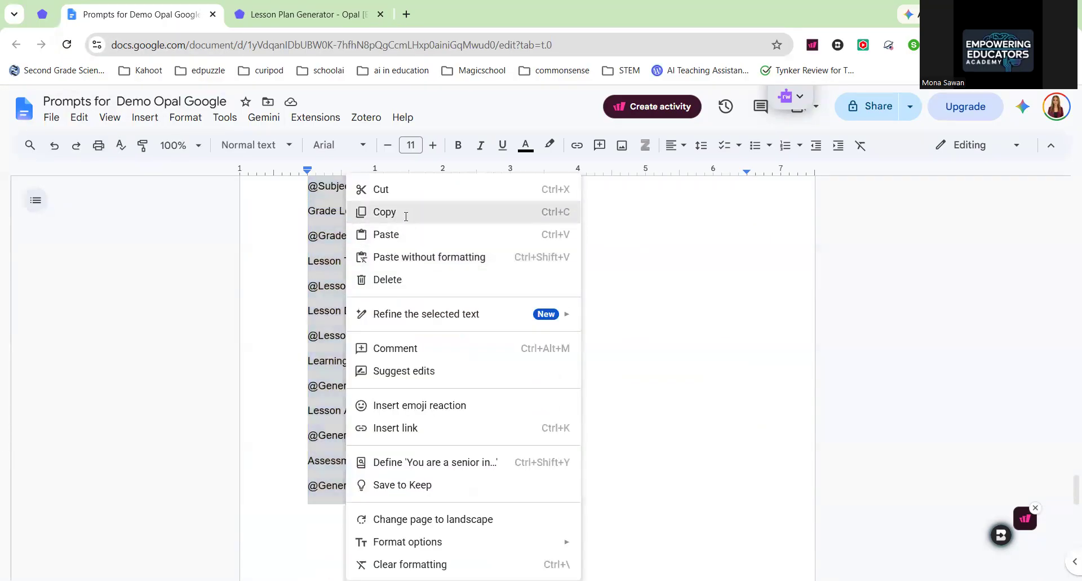
{"action": "left_click", "coordinate": [385, 212]}
{"action": "left_click", "coordinate": [305, 14]}
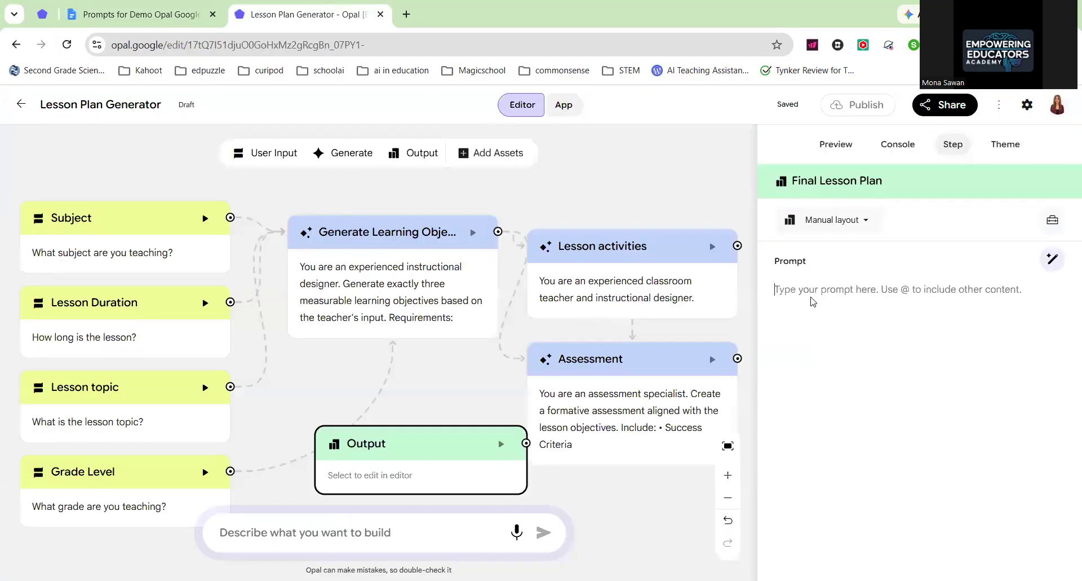
{"action": "key", "text": "ctrl+v"}
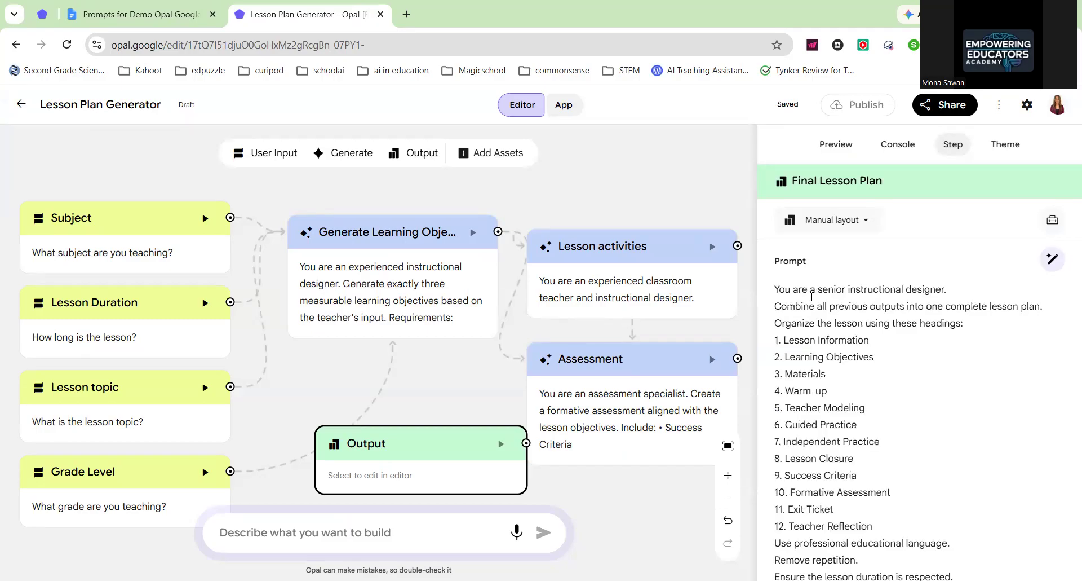
{"action": "left_click", "coordinate": [655, 494]}
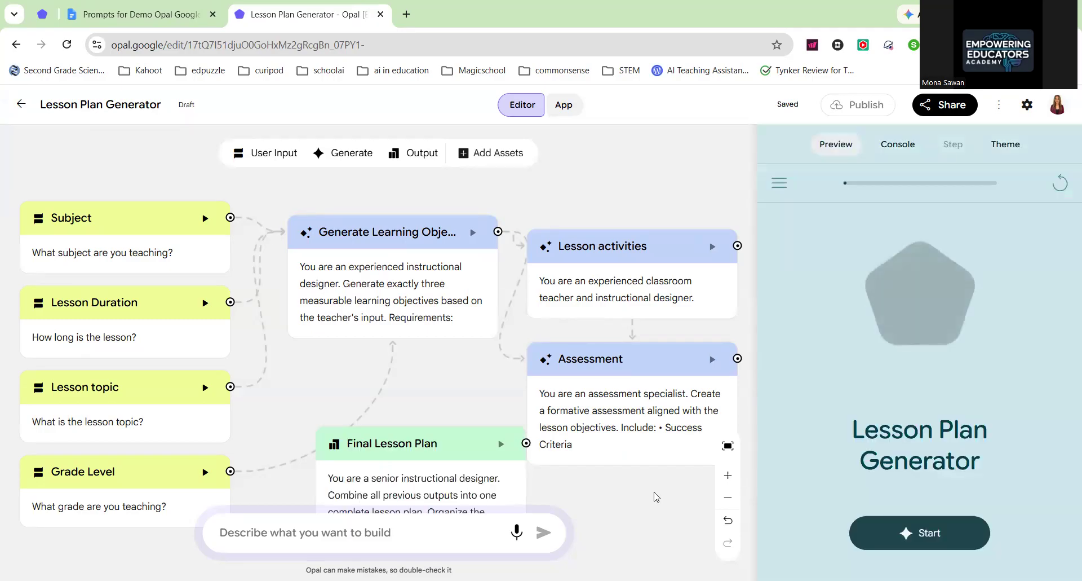
Step: Move Final Lesson Plan directly under Generate Learning Objectives and connect Generate Learning Objectives, Lesson activities and Assessment to it
{"action": "left_click", "coordinate": [408, 464]}
{"action": "left_click_drag", "start_coordinate": [408, 464], "coordinate": [395, 413]}
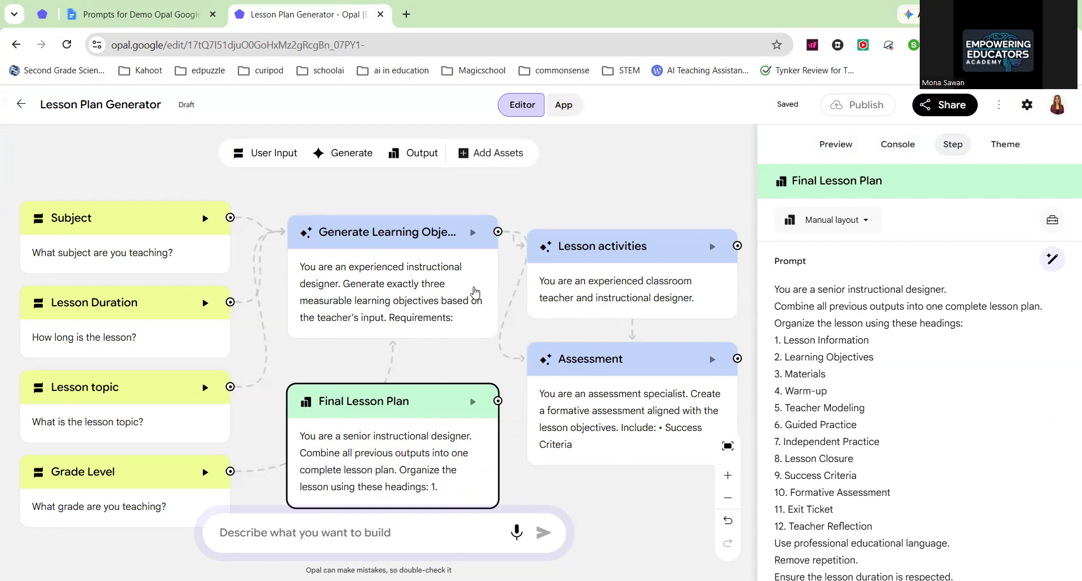
{"action": "left_click_drag", "start_coordinate": [498, 232], "coordinate": [398, 477]}
{"action": "left_click_drag", "start_coordinate": [737, 245], "coordinate": [423, 443]}
{"action": "left_click_drag", "start_coordinate": [738, 358], "coordinate": [342, 432]}
Step: Add a second Output step and shift the three Generate steps and Final Lesson Plan up so it fits below Assessment
{"action": "left_click", "coordinate": [426, 164]}
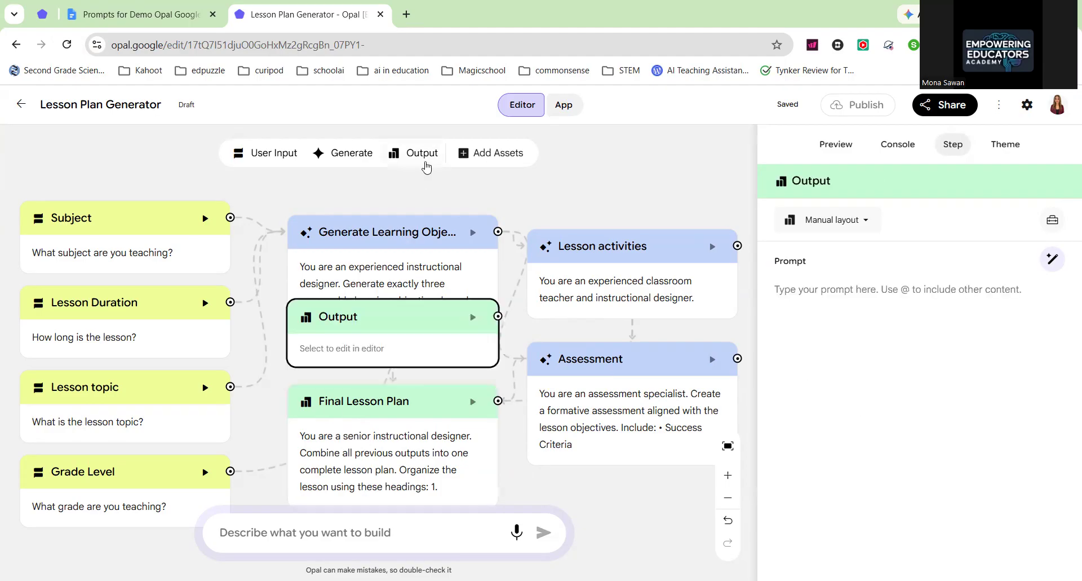
{"action": "left_click_drag", "start_coordinate": [407, 331], "coordinate": [647, 514]}
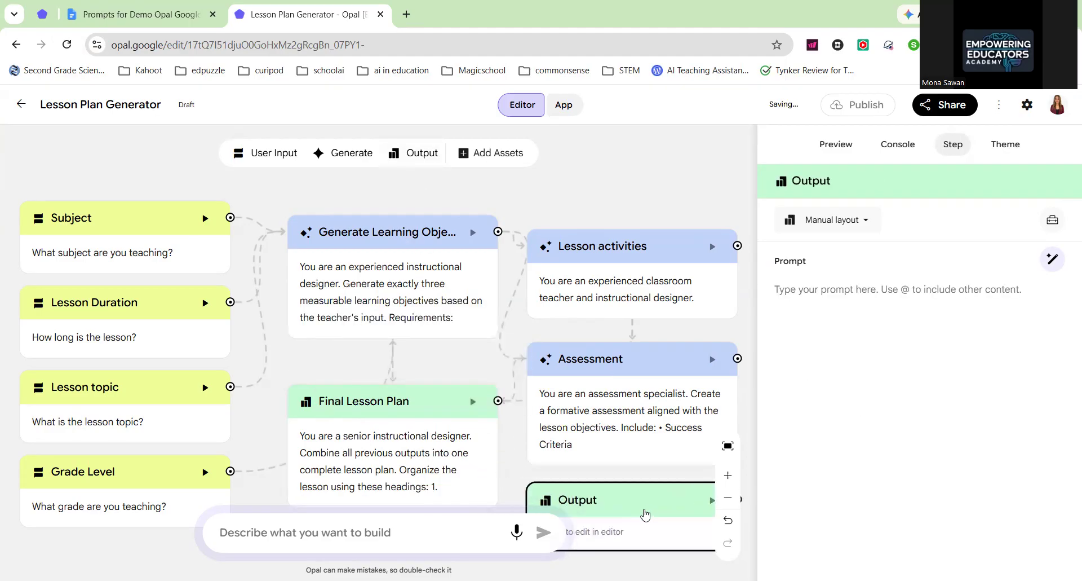
{"action": "left_click", "coordinate": [386, 231]}
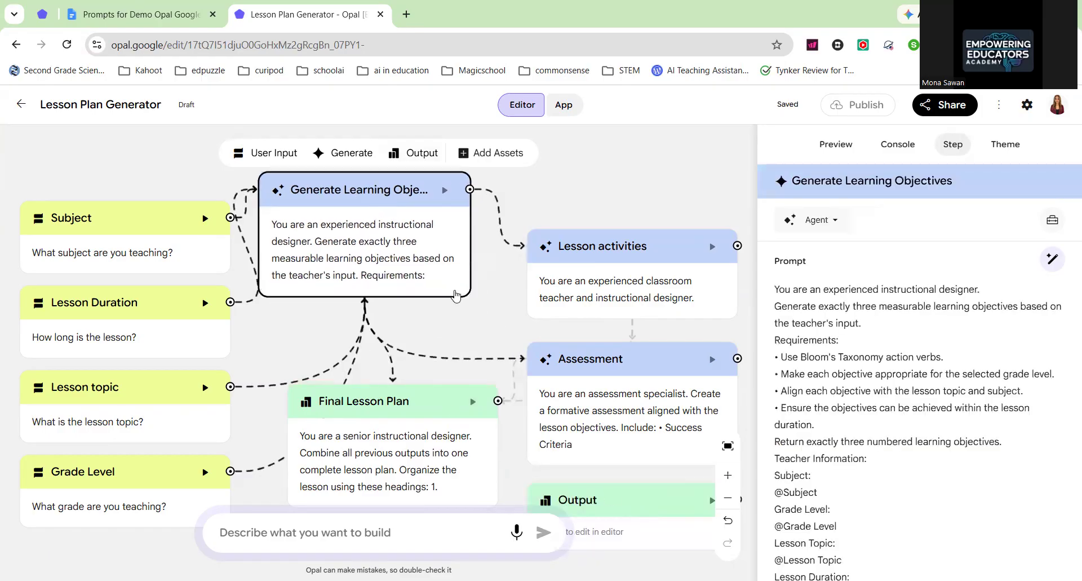
{"action": "left_click_drag", "start_coordinate": [593, 256], "coordinate": [565, 200]}
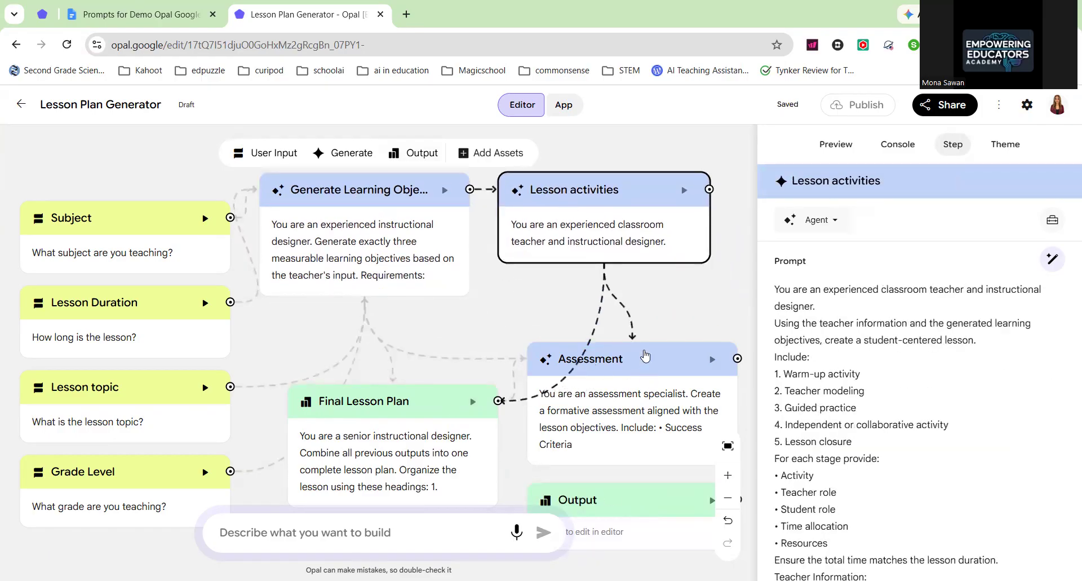
{"action": "left_click_drag", "start_coordinate": [642, 350], "coordinate": [642, 280]}
{"action": "left_click_drag", "start_coordinate": [402, 410], "coordinate": [388, 396]}
{"action": "left_click_drag", "start_coordinate": [393, 361], "coordinate": [383, 338]}
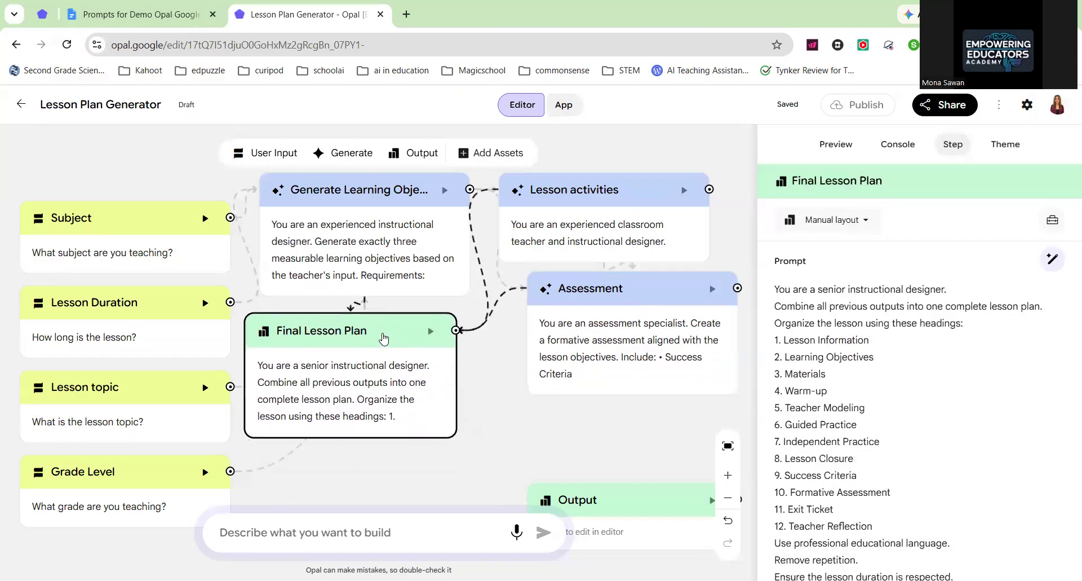
{"action": "left_click_drag", "start_coordinate": [606, 503], "coordinate": [562, 432]}
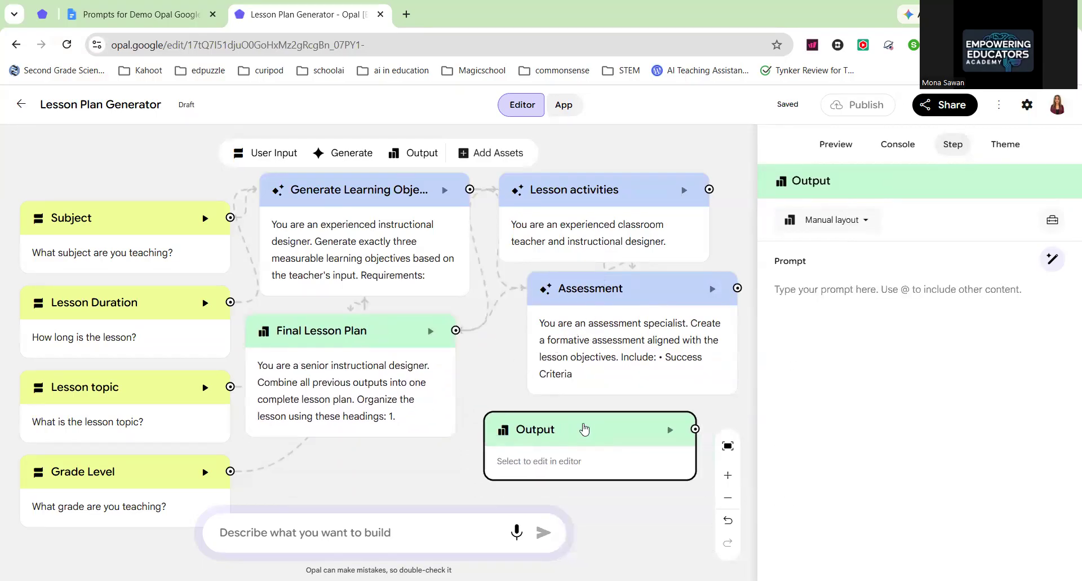
Step: Title the second Output step "Render Lesson Plan"
{"action": "double_click", "coordinate": [838, 181]}
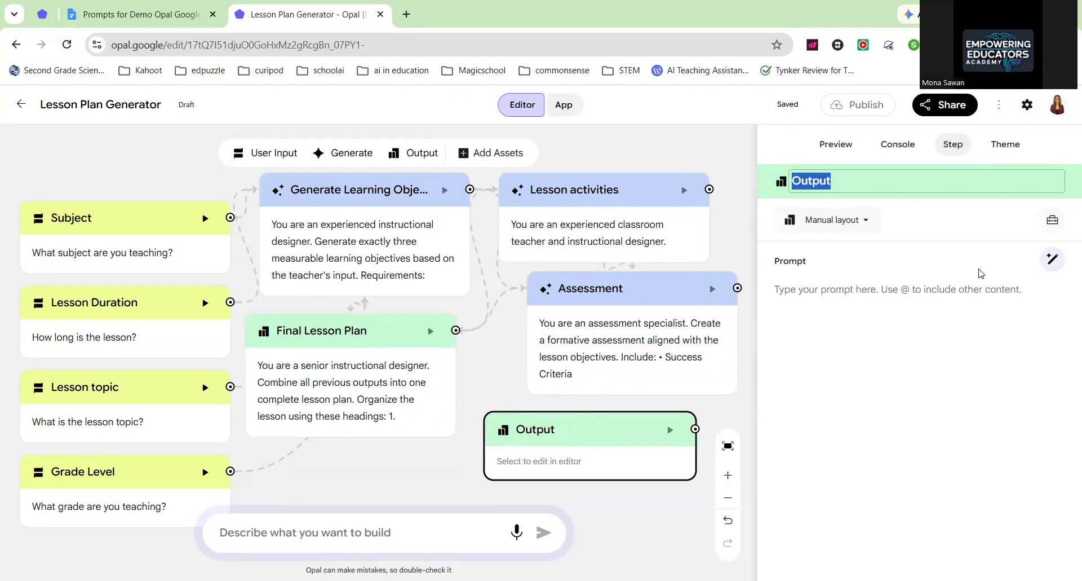
{"action": "type", "text": "Ren"}
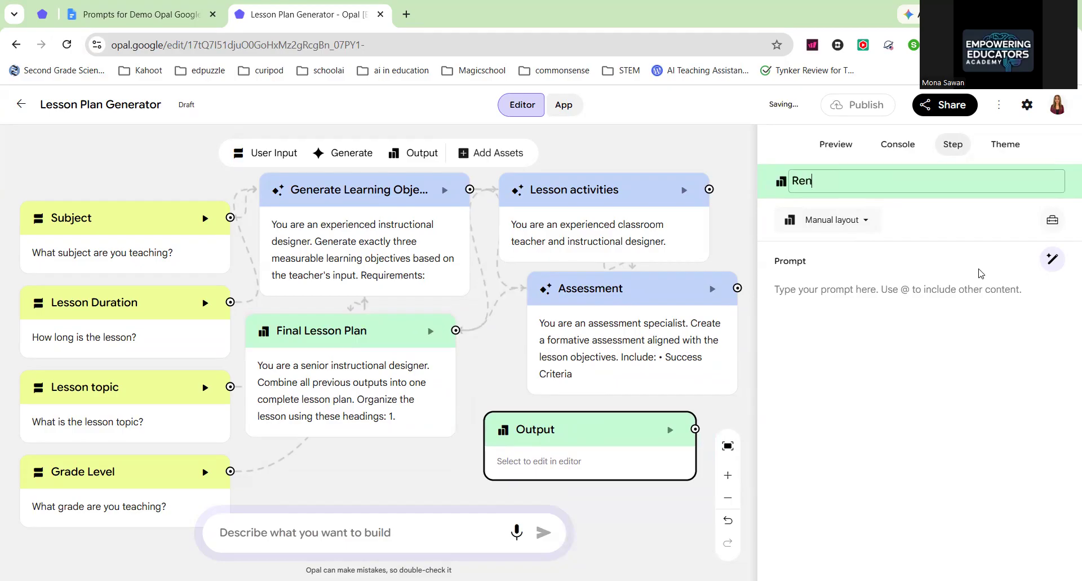
{"action": "type", "text": "der Lesson Plan"}
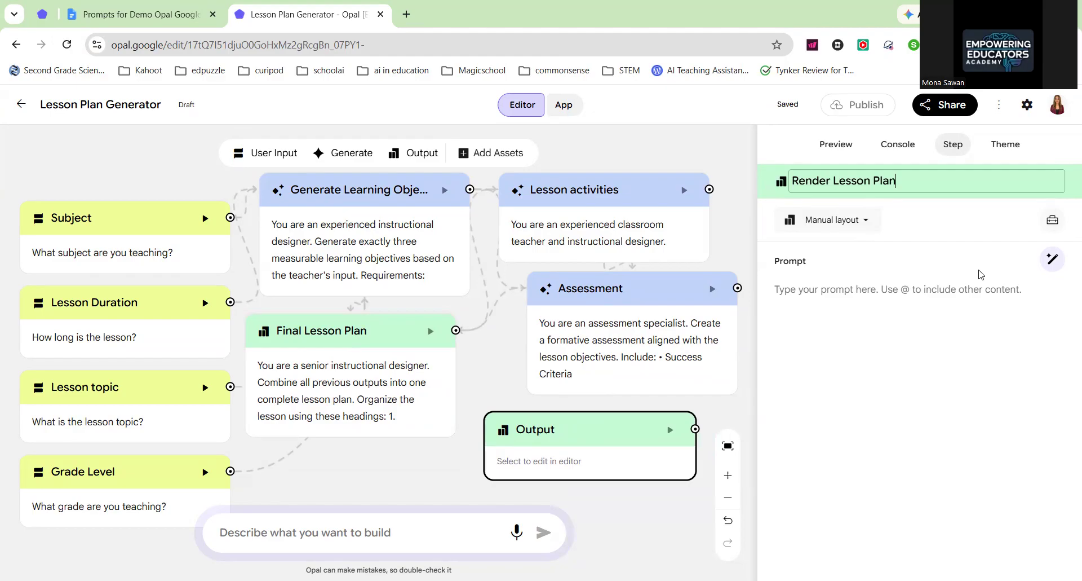
{"action": "left_click", "coordinate": [813, 294]}
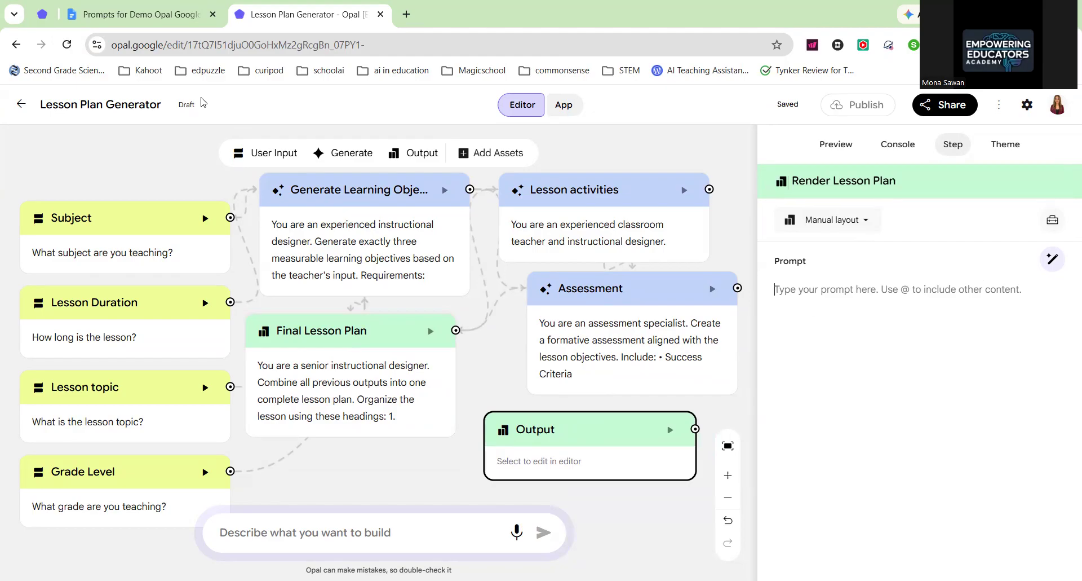
Step: Copy the Render Lesson Plan prompt from the Google Docs document and paste it as the Render Lesson Plan step's prompt in Opal
{"action": "left_click", "coordinate": [169, 19]}
{"action": "scroll", "coordinate": [423, 346], "scroll_direction": "down", "scroll_amount": 8}
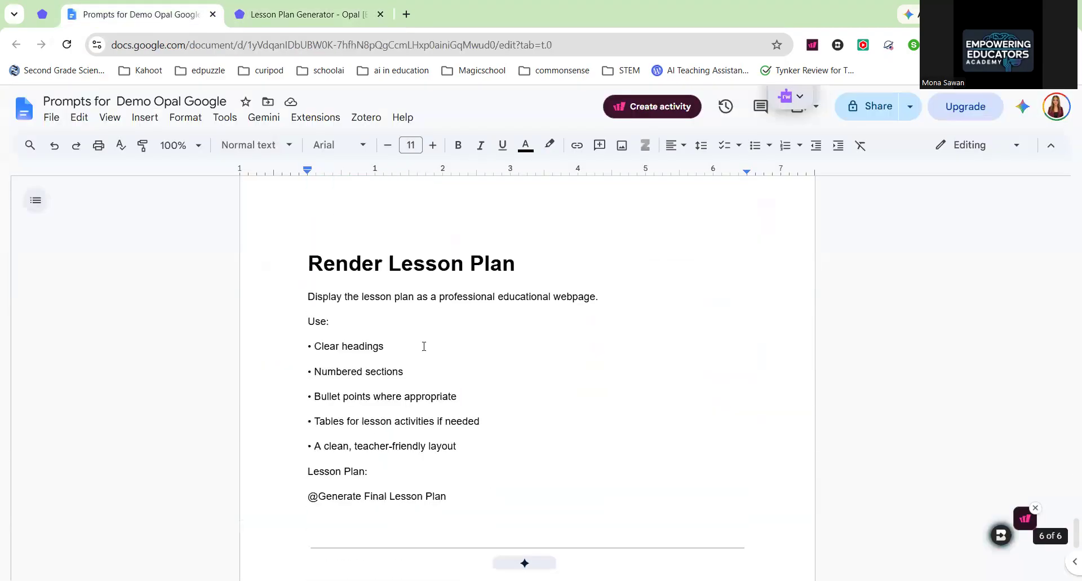
{"action": "left_click_drag", "start_coordinate": [291, 299], "coordinate": [485, 495]}
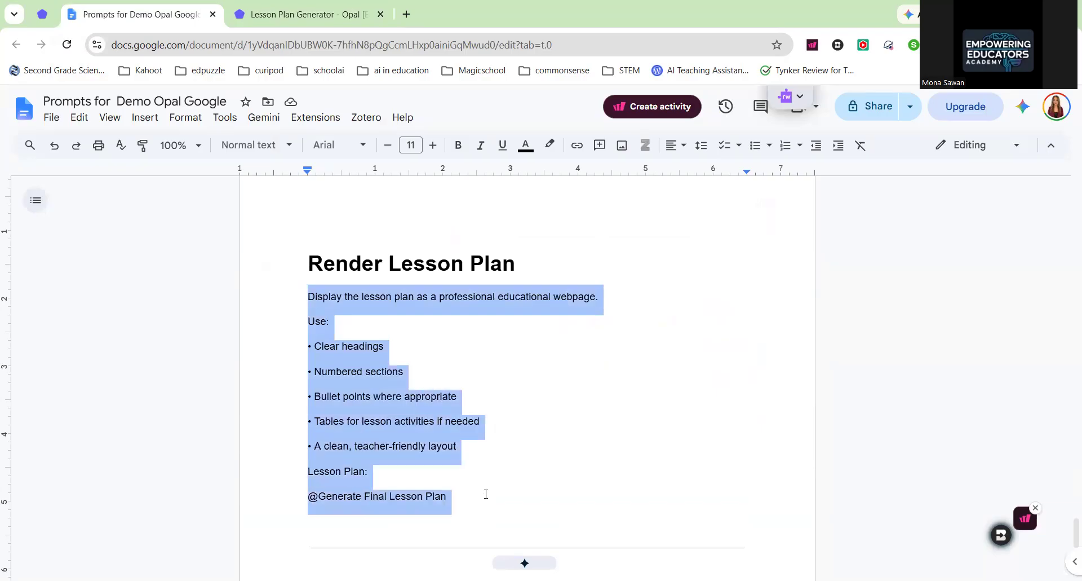
{"action": "right_click", "coordinate": [364, 336]}
{"action": "left_click", "coordinate": [443, 211]}
{"action": "left_click", "coordinate": [305, 14]}
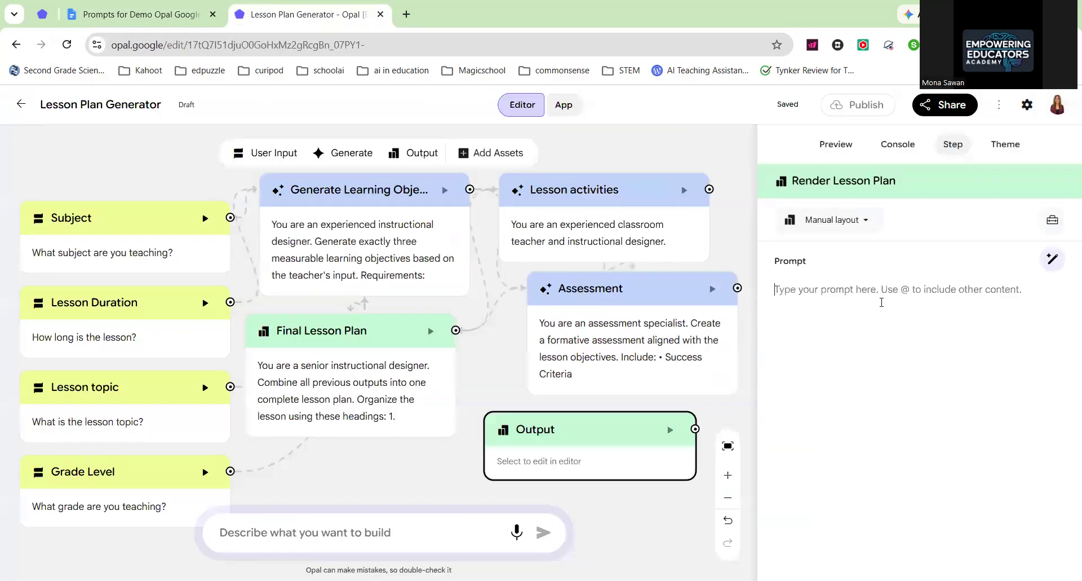
{"action": "key", "text": "ctrl+v"}
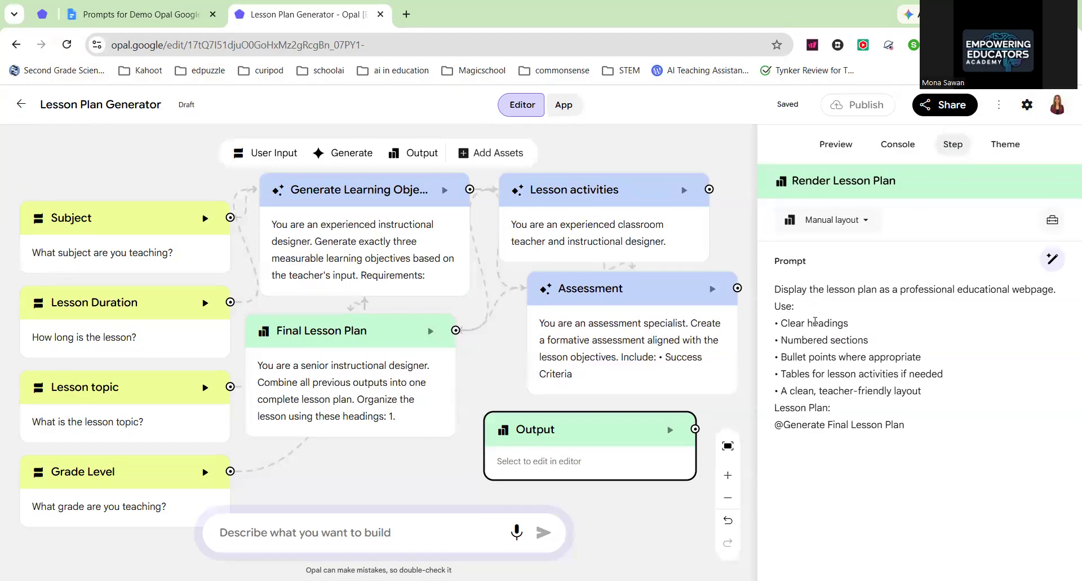
{"action": "left_click", "coordinate": [669, 520]}
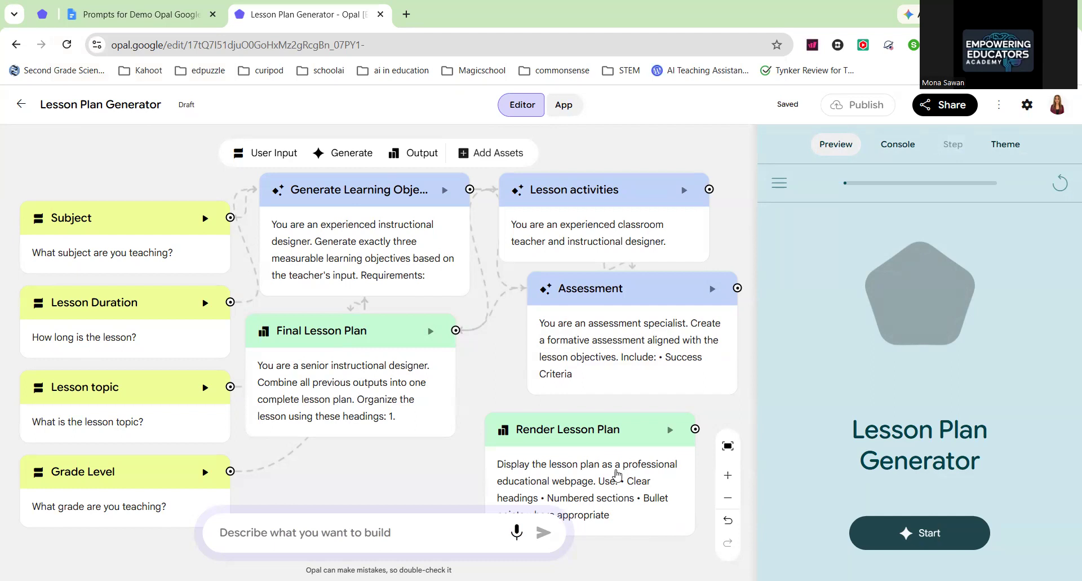
Step: Connect Generate Learning Objectives, Lesson activities and Assessment to Render Lesson Plan, and move Final Lesson Plan slightly down
{"action": "left_click_drag", "start_coordinate": [470, 189], "coordinate": [694, 471]}
{"action": "left_click_drag", "start_coordinate": [709, 189], "coordinate": [599, 485]}
{"action": "left_click_drag", "start_coordinate": [737, 288], "coordinate": [558, 499]}
{"action": "left_click_drag", "start_coordinate": [442, 332], "coordinate": [652, 480]}
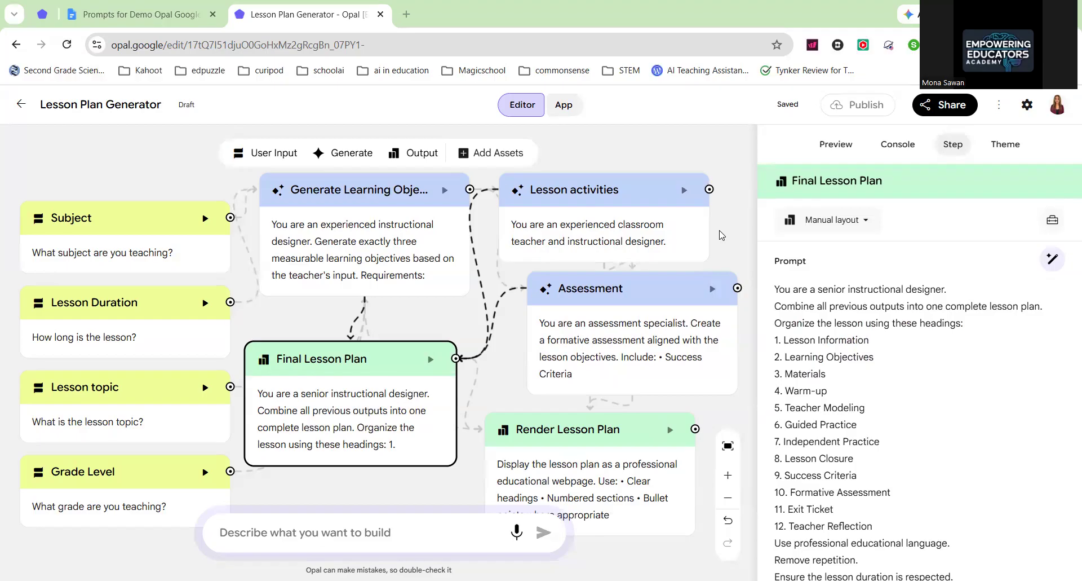
Step: Show the app preview and start a test run of the Lesson Plan Generator
{"action": "left_click", "coordinate": [1067, 133]}
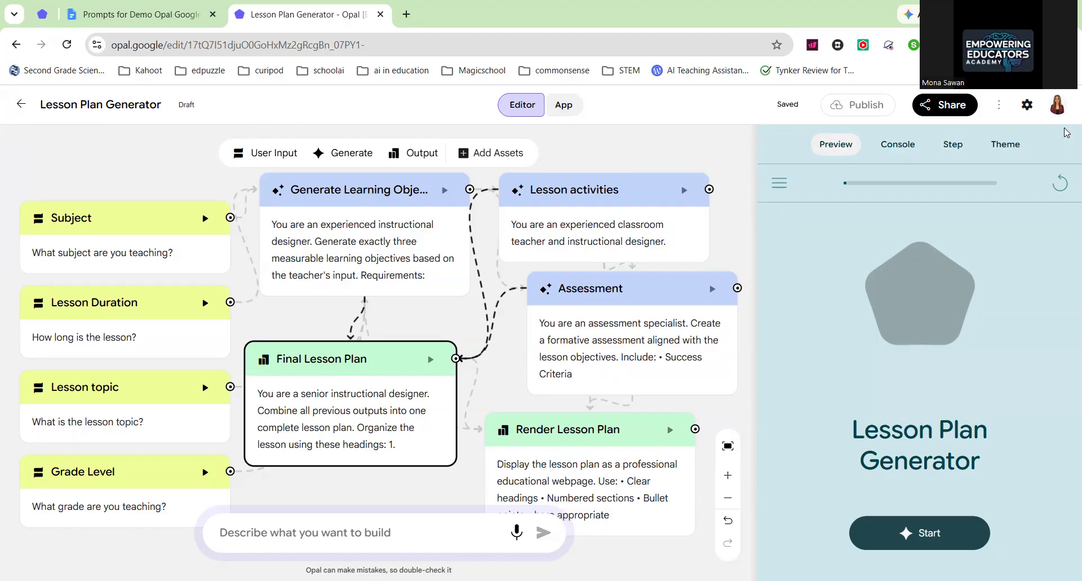
{"action": "left_click", "coordinate": [960, 538]}
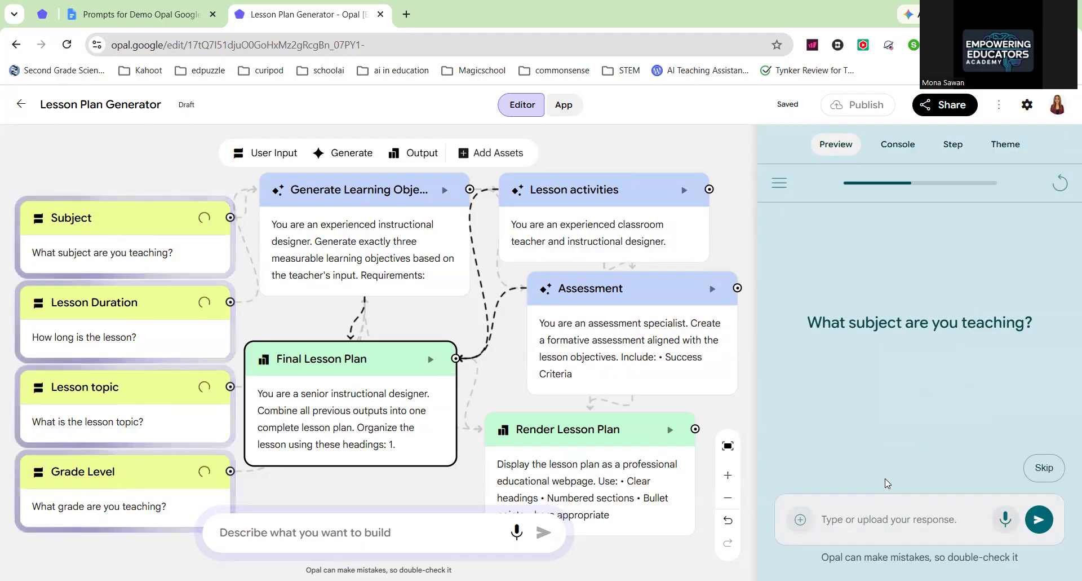
Step: Open the Subject input step and select its question text
{"action": "left_click", "coordinate": [132, 244]}
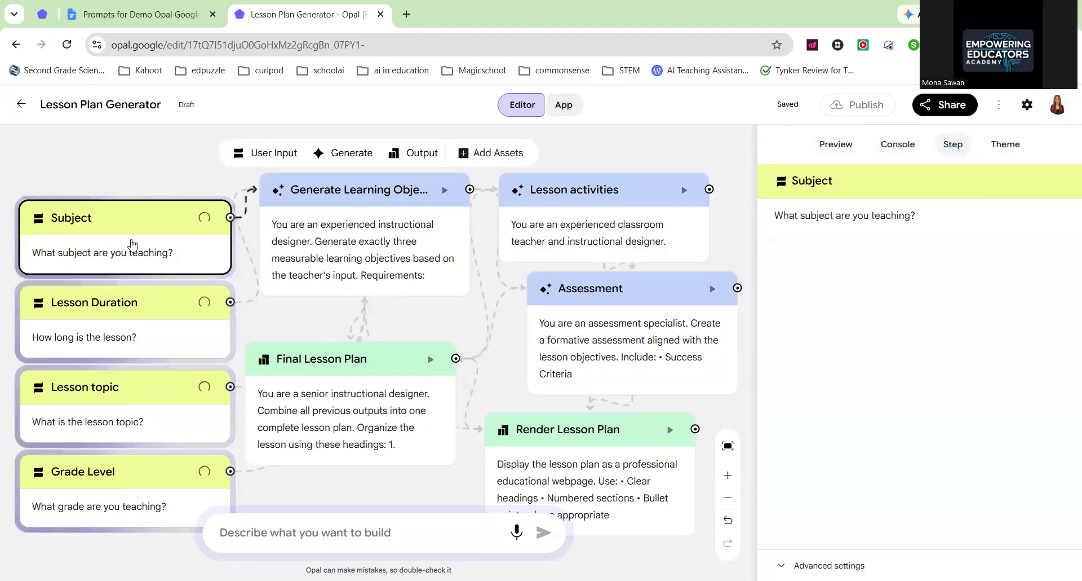
{"action": "left_click_drag", "start_coordinate": [919, 217], "coordinate": [768, 210]}
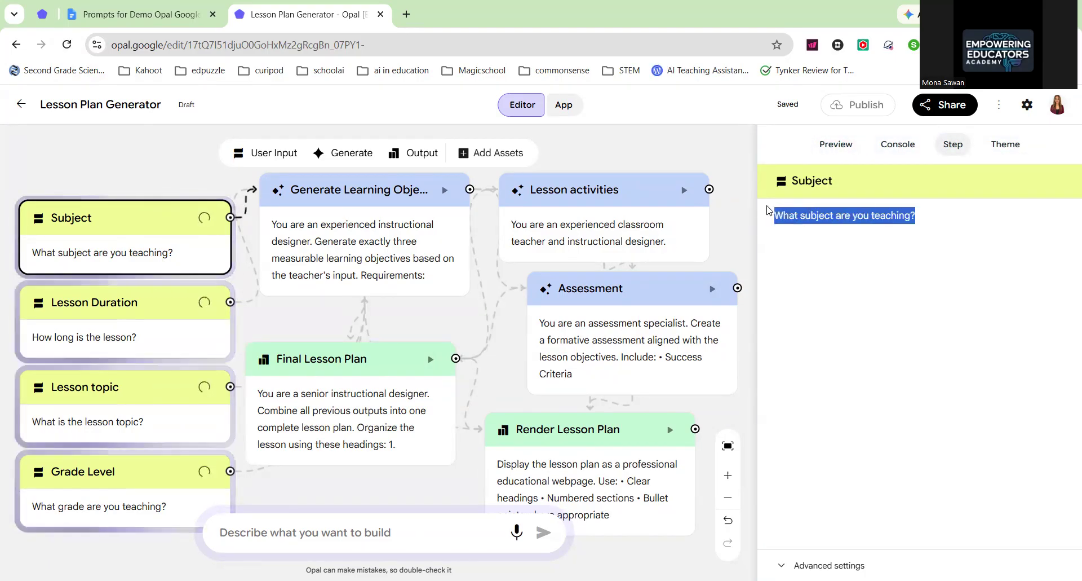
Step: Replace the Subject input's question with "English" and the Lesson Duration input's question with "50 minutes"
{"action": "key", "text": "BackSpace"}
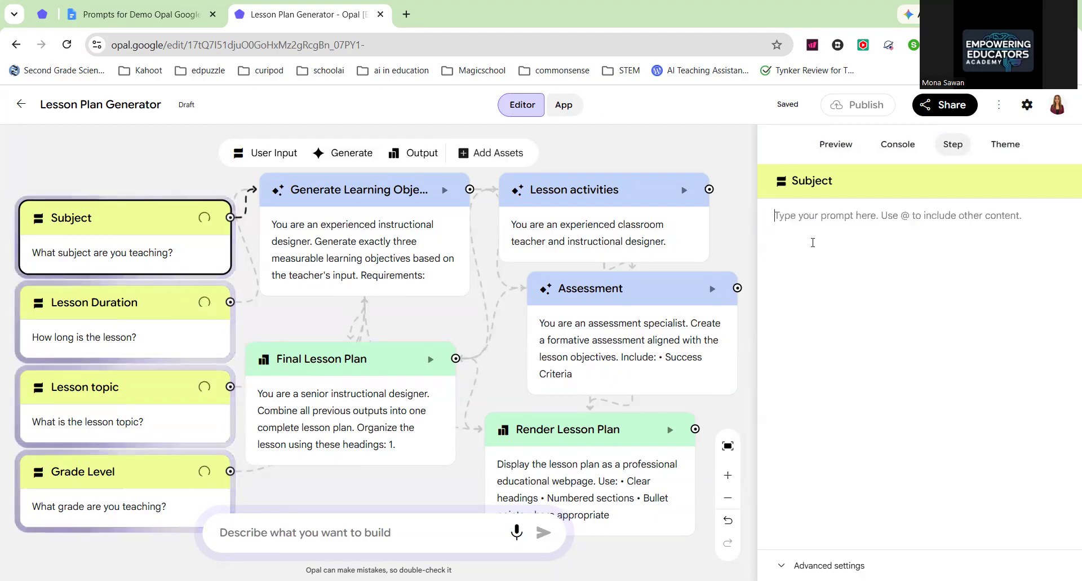
{"action": "type", "text": "English"}
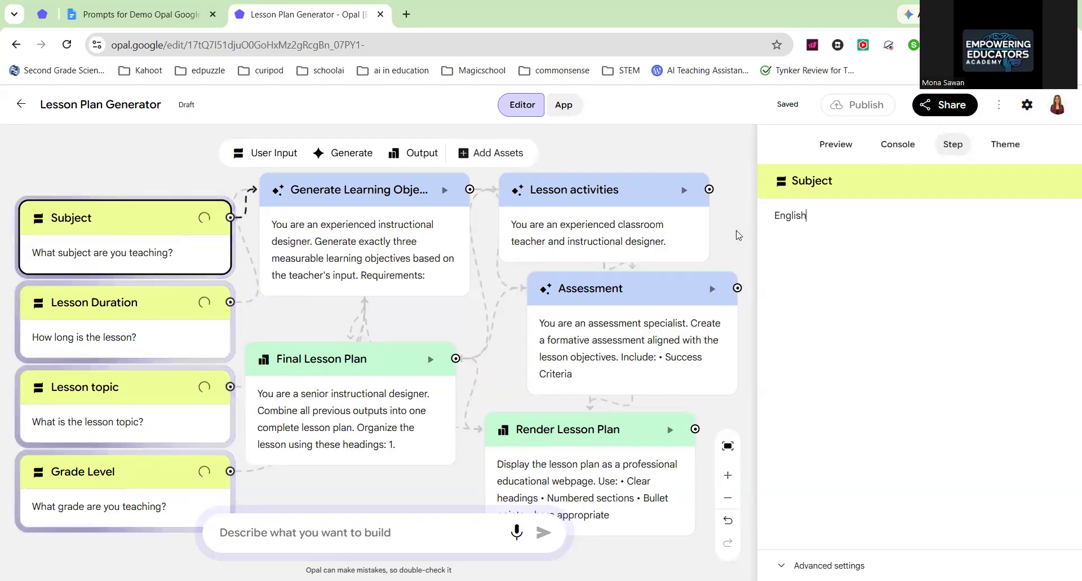
{"action": "left_click", "coordinate": [142, 304]}
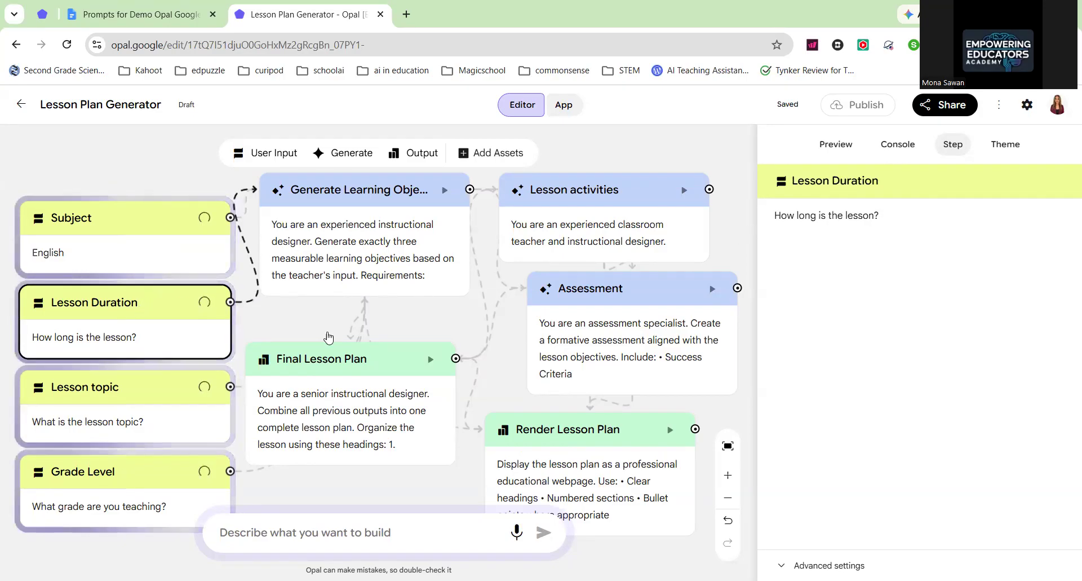
{"action": "left_click_drag", "start_coordinate": [882, 216], "coordinate": [761, 209]}
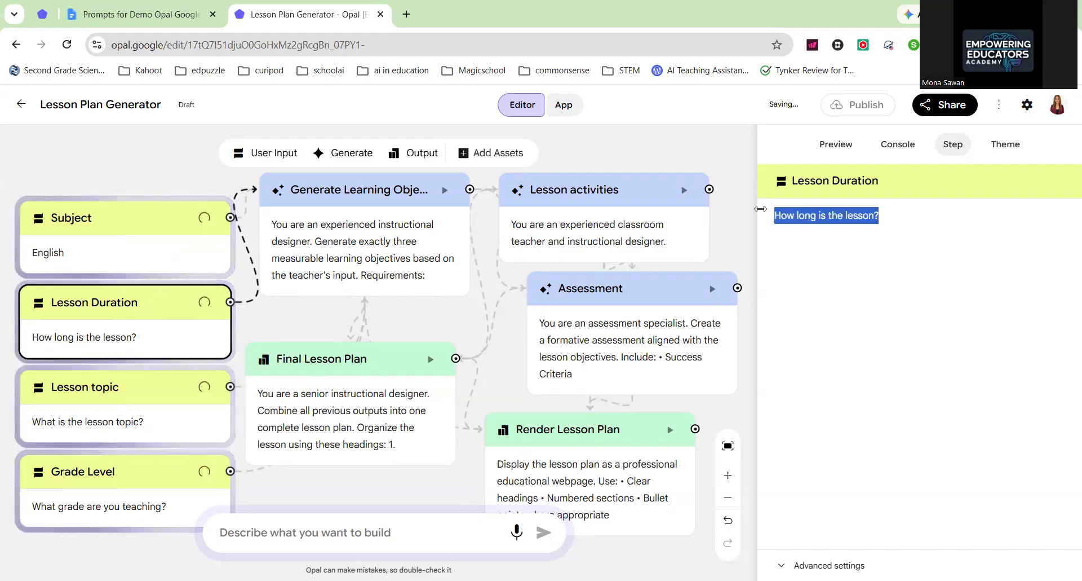
{"action": "type", "text": "50 "}
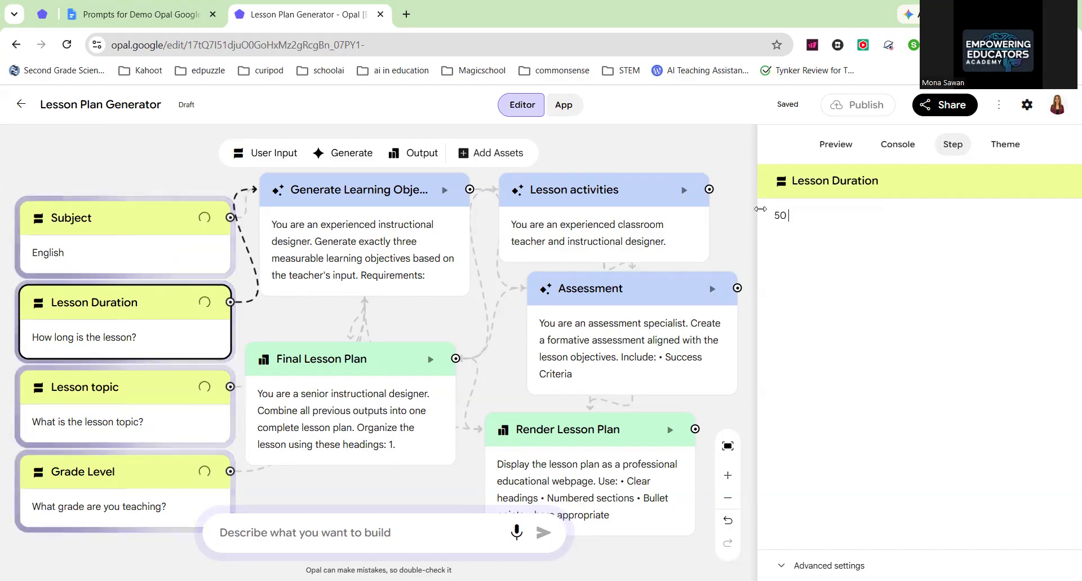
{"action": "type", "text": "minutes"}
Step: Replace the Lesson topic input's question with "persuasive writing"
{"action": "left_click", "coordinate": [158, 397]}
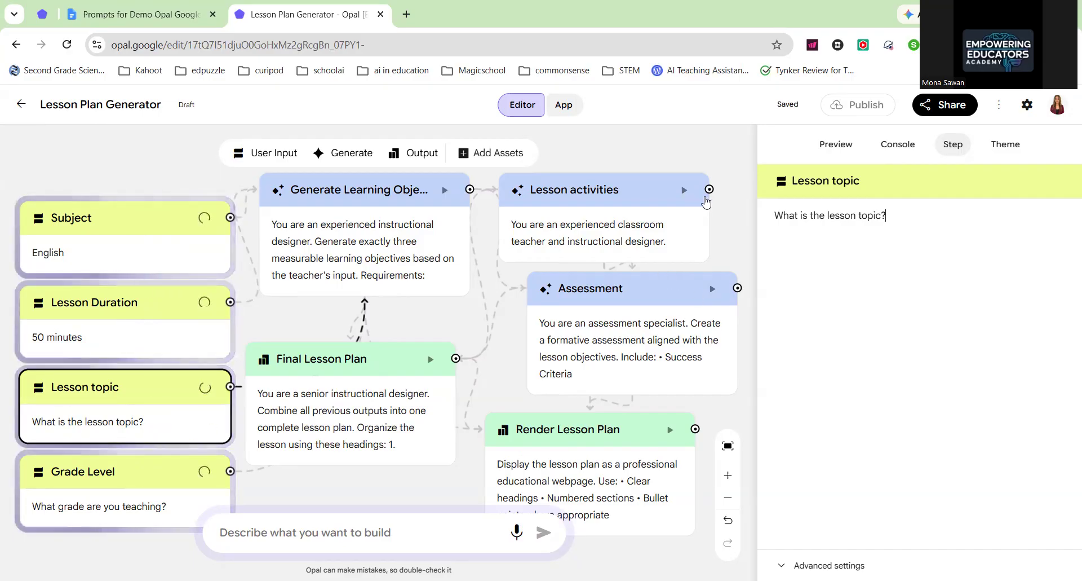
{"action": "key", "text": "ctrl+a"}
{"action": "type", "text": "persua"}
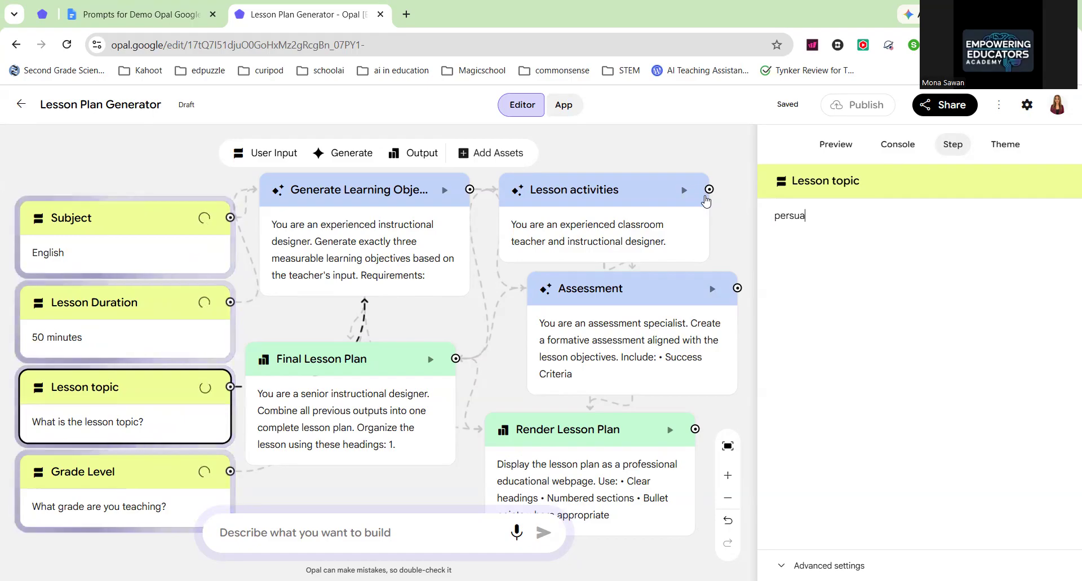
{"action": "type", "text": "sive writin"}
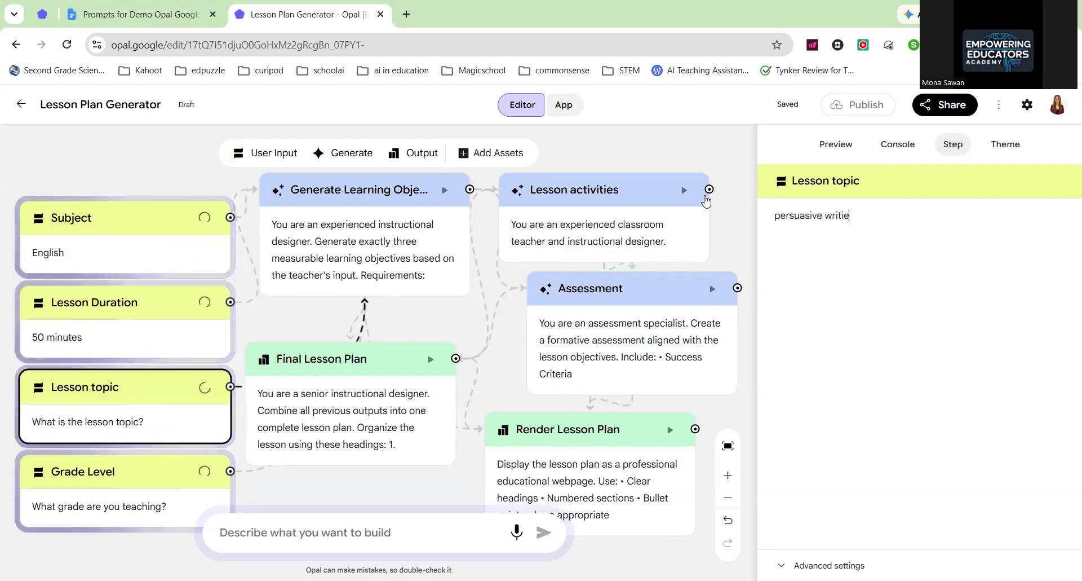
{"action": "type", "text": "g"}
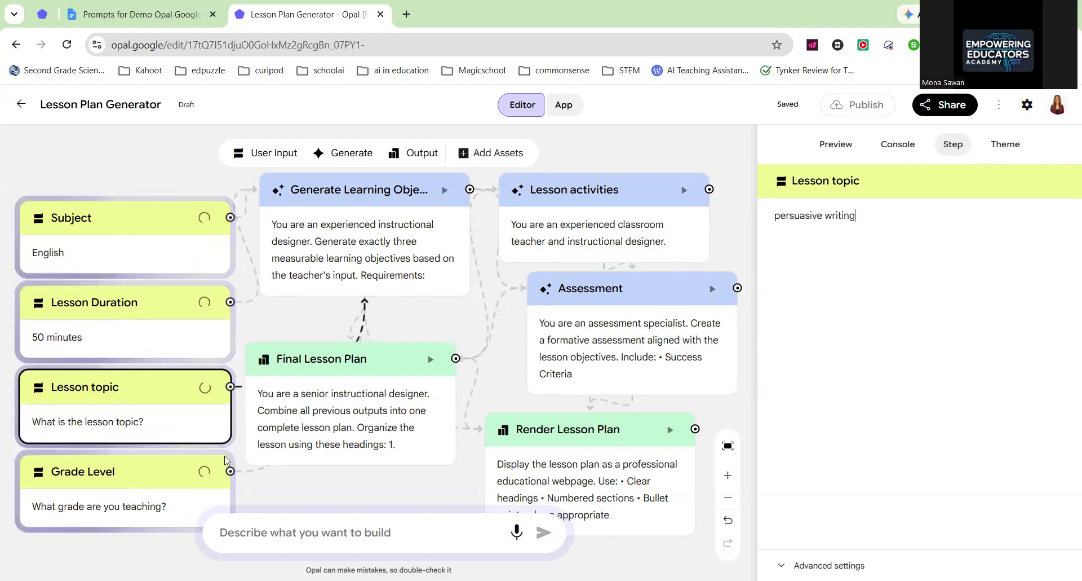
Step: Replace the Grade Level input's question with "Grade 6" and deselect the step
{"action": "left_click", "coordinate": [156, 485]}
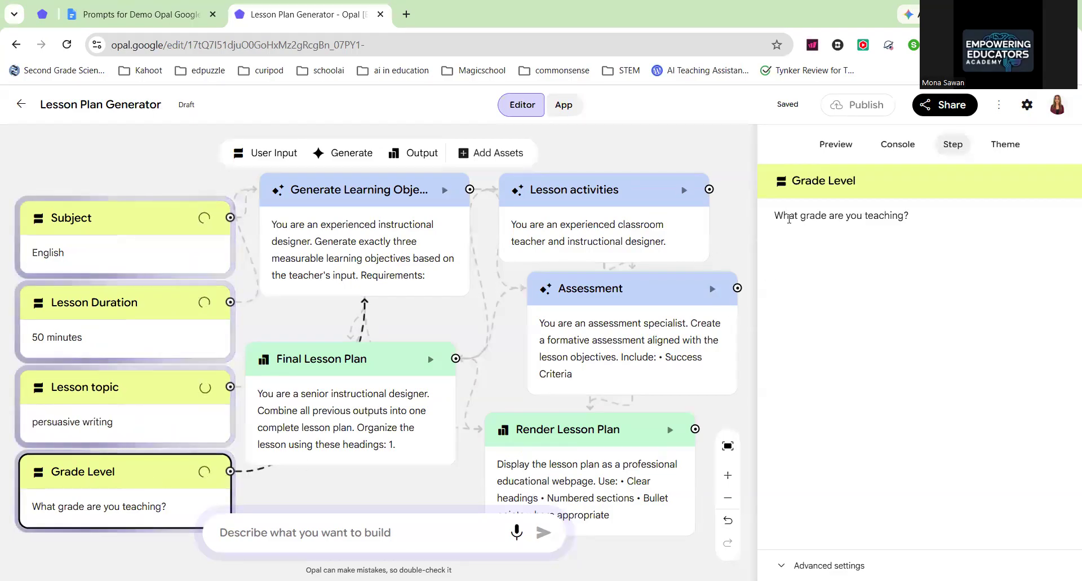
{"action": "left_click_drag", "start_coordinate": [991, 215], "coordinate": [713, 216]}
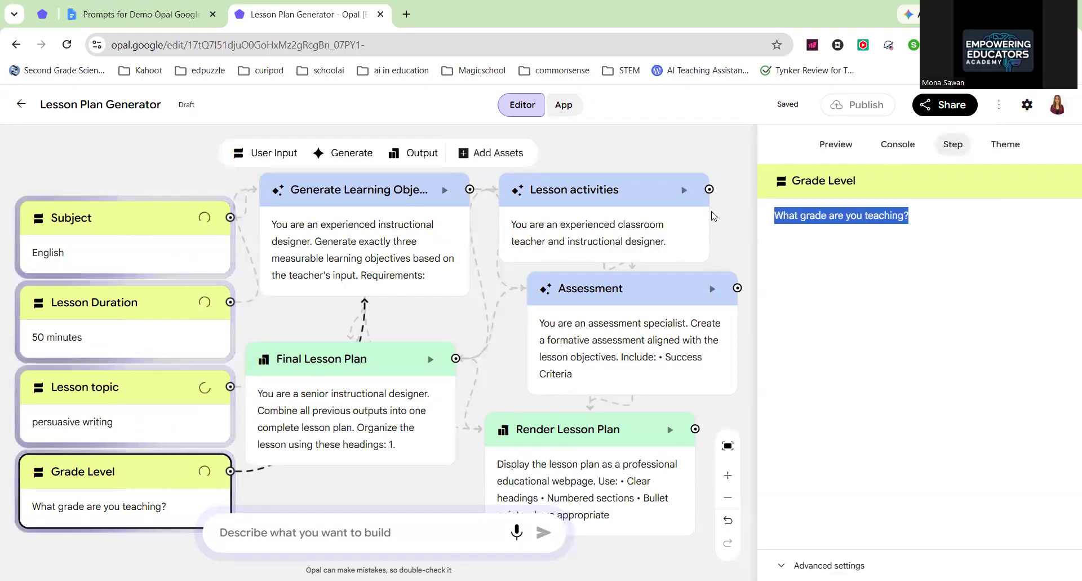
{"action": "type", "text": "Grade "}
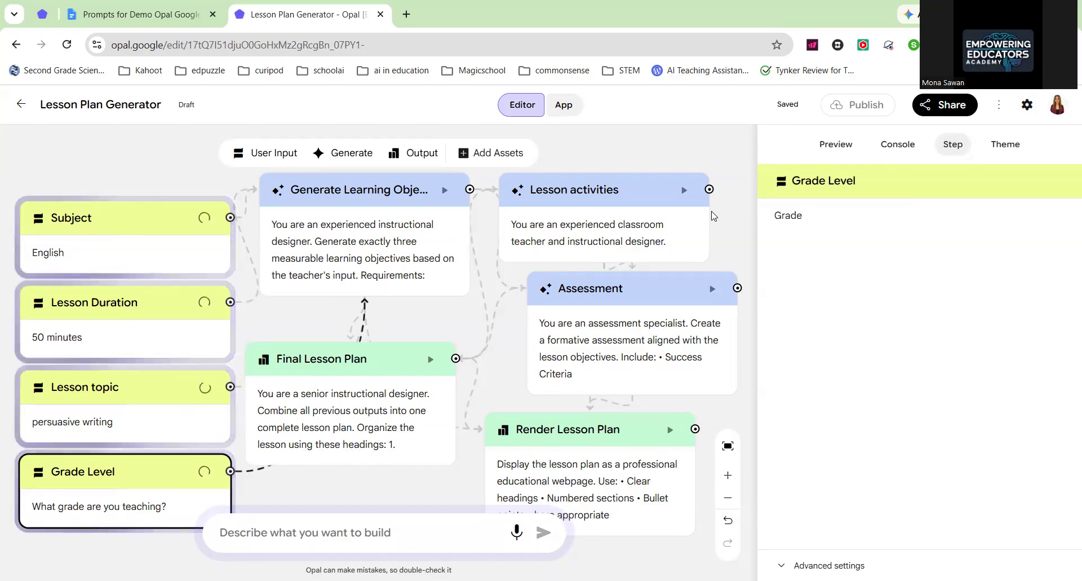
{"action": "type", "text": "6"}
{"action": "left_click", "coordinate": [740, 239]}
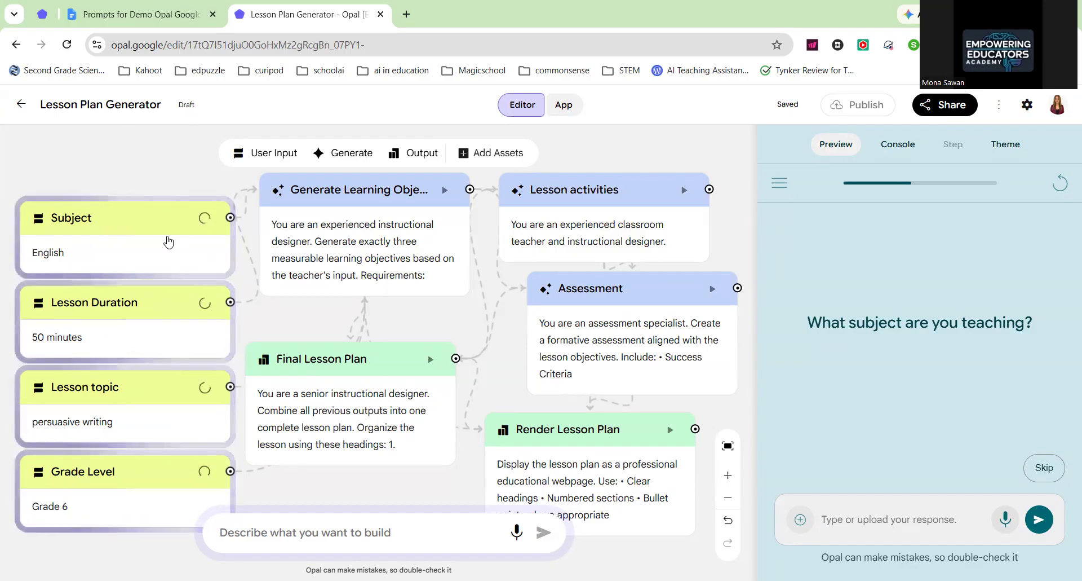
Step: Review the Subject, Generate Learning Objectives, Lesson activities and Assessment steps along with the app preview
{"action": "left_click", "coordinate": [370, 248]}
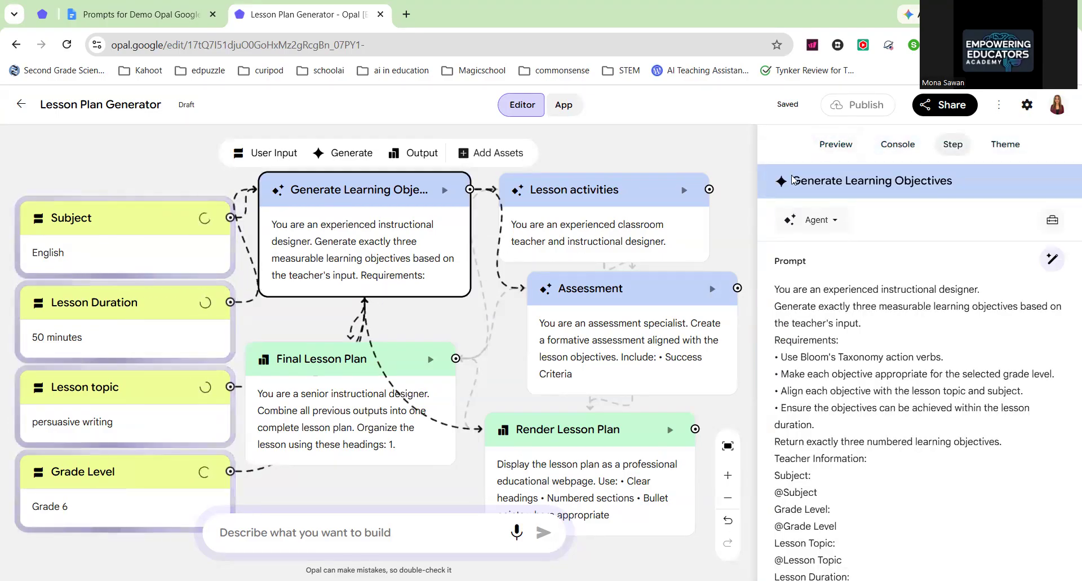
{"action": "left_click", "coordinate": [836, 144]}
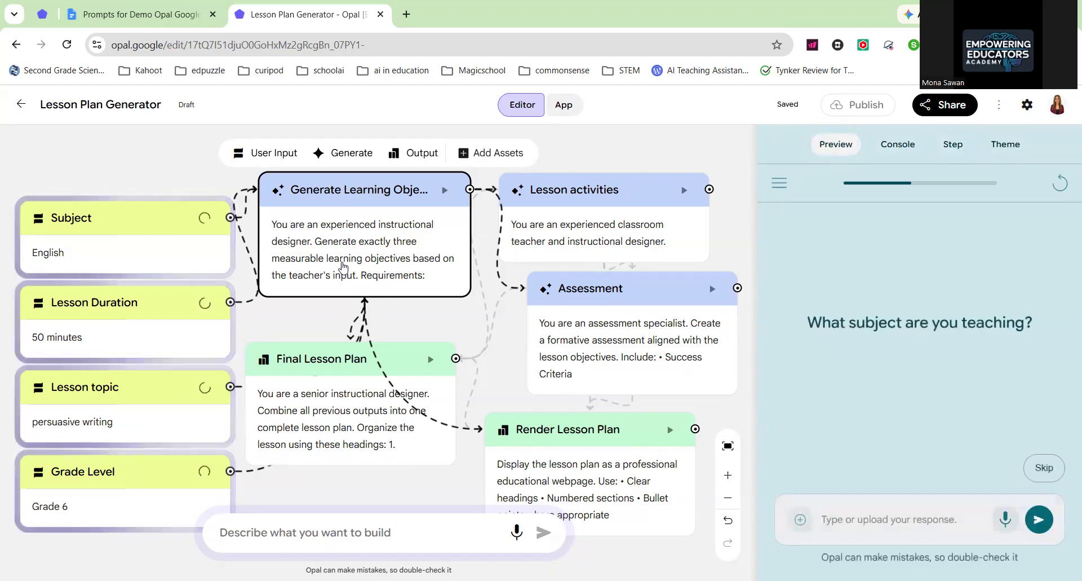
{"action": "left_click", "coordinate": [133, 248]}
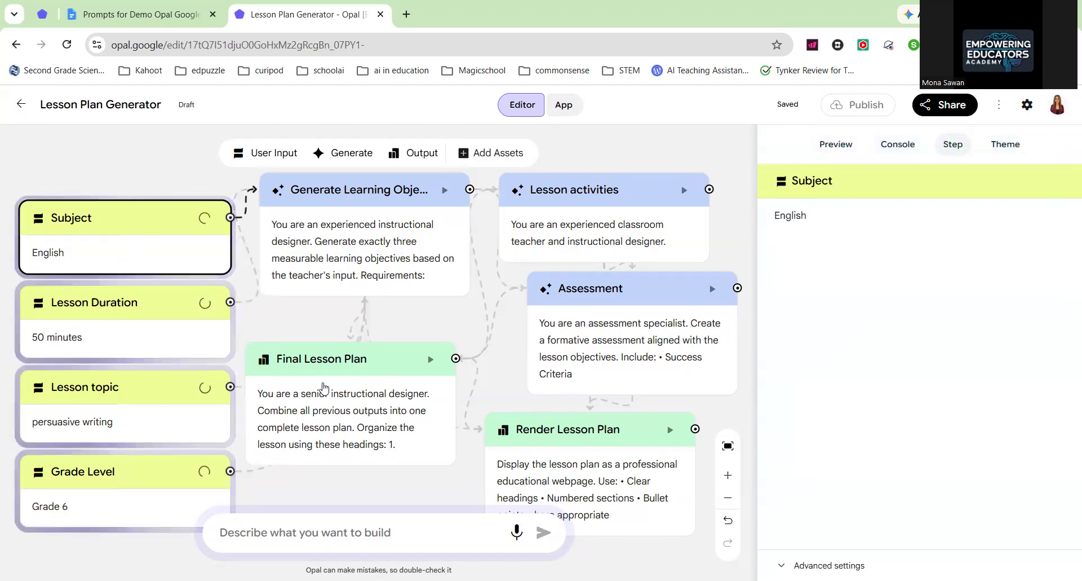
{"action": "left_click", "coordinate": [381, 231]}
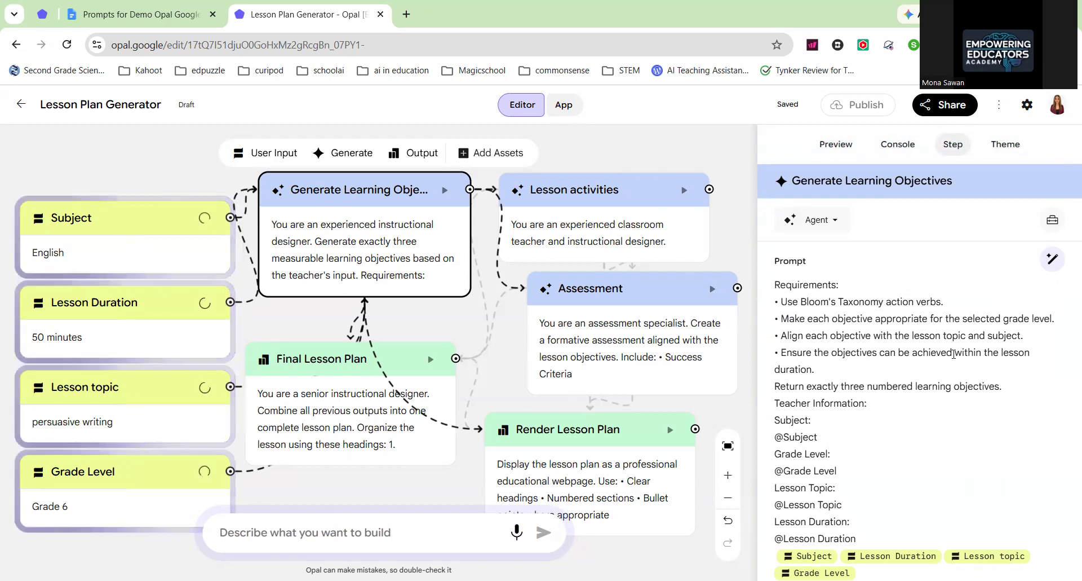
{"action": "left_click", "coordinate": [646, 220]}
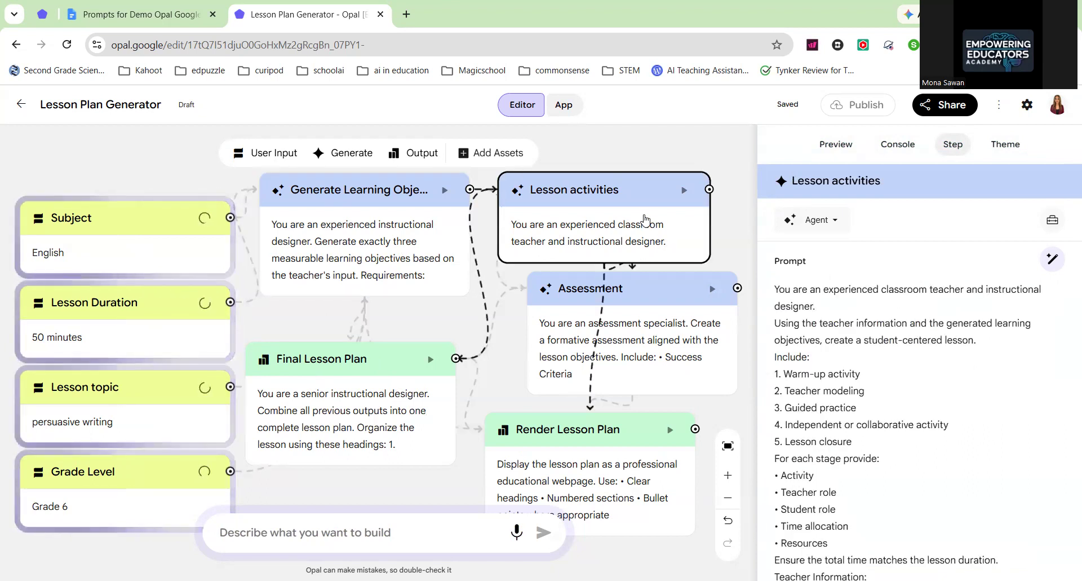
{"action": "left_click", "coordinate": [652, 346]}
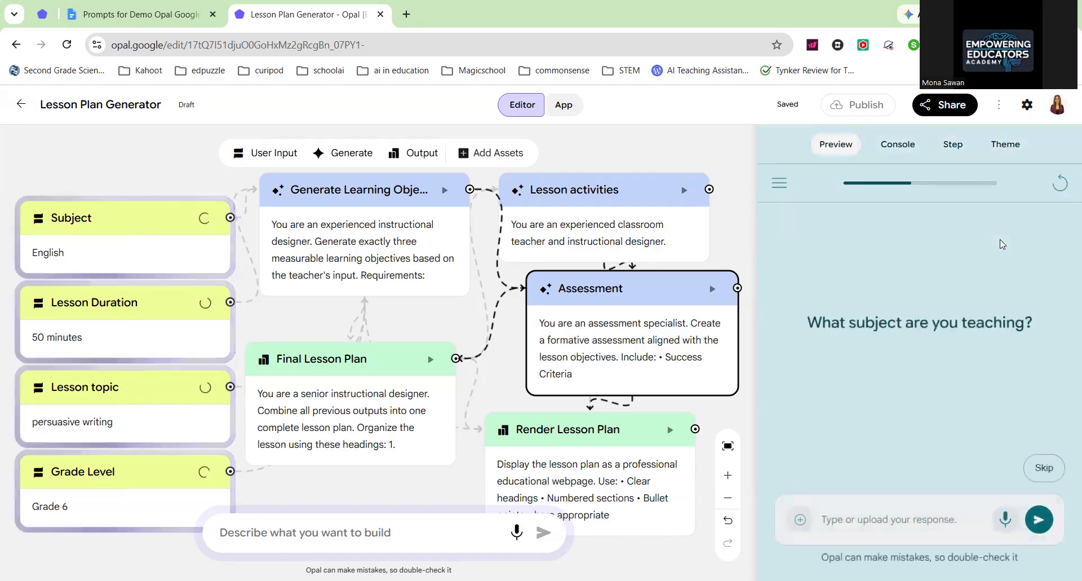
{"action": "scroll", "coordinate": [501, 213], "scroll_direction": "up", "scroll_amount": 2}
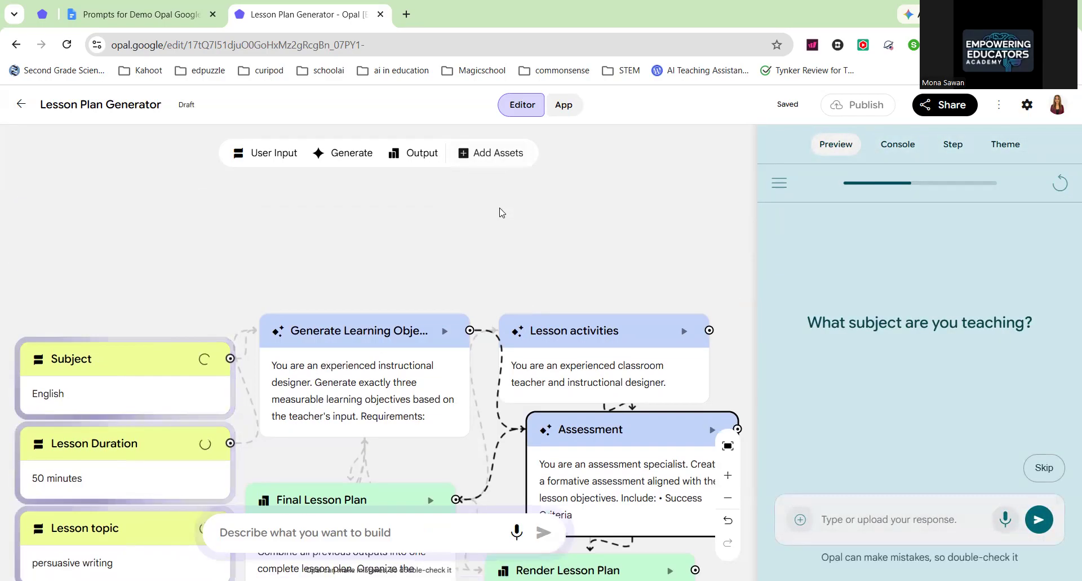
{"action": "scroll", "coordinate": [500, 214], "scroll_direction": "down", "scroll_amount": 3}
{"action": "scroll", "coordinate": [500, 213], "scroll_direction": "up", "scroll_amount": 3}
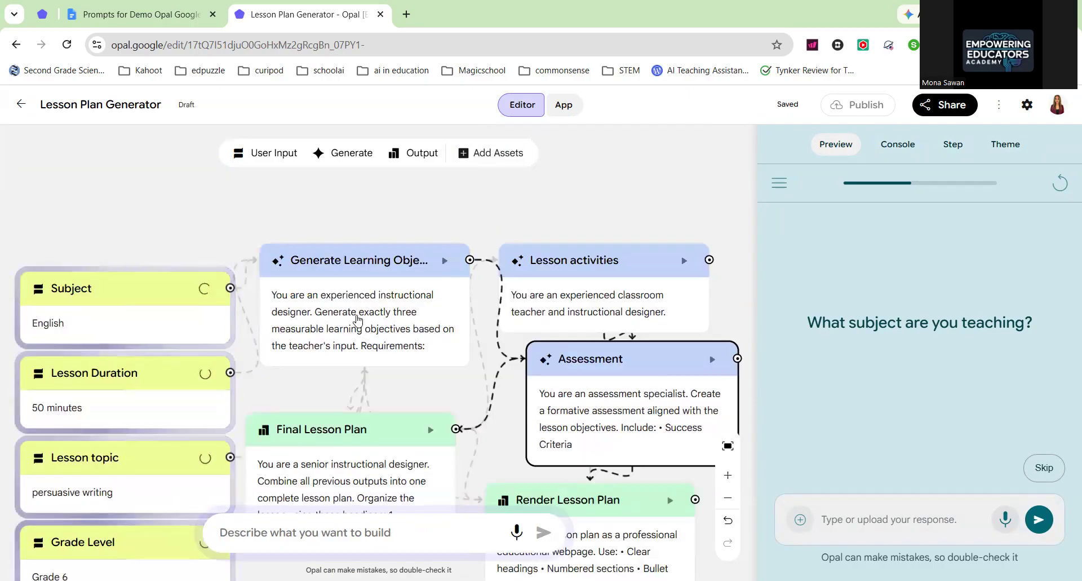
{"action": "scroll", "coordinate": [451, 202], "scroll_direction": "down", "scroll_amount": 1}
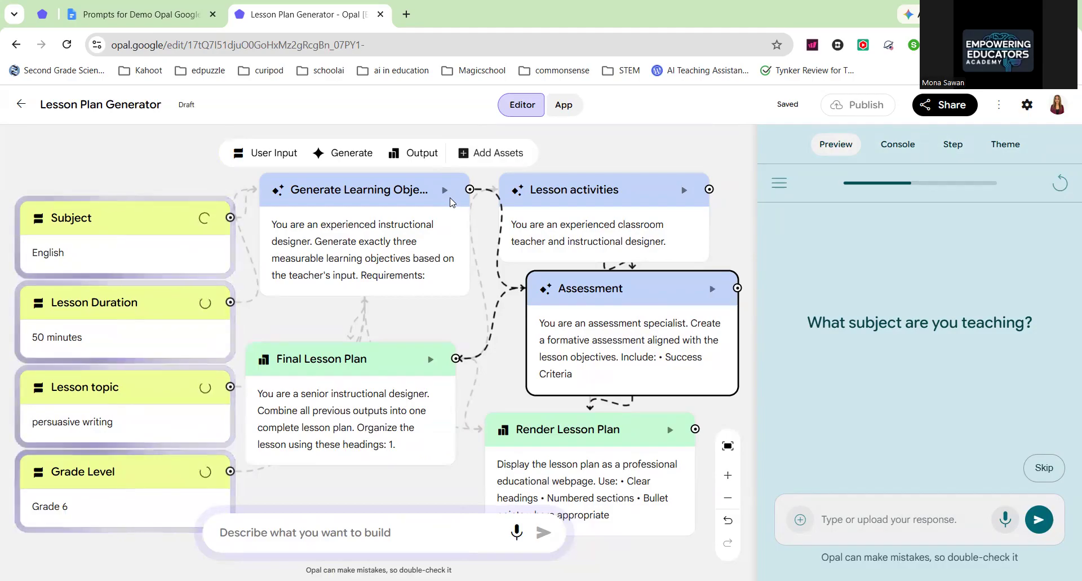
{"action": "left_click", "coordinate": [401, 259]}
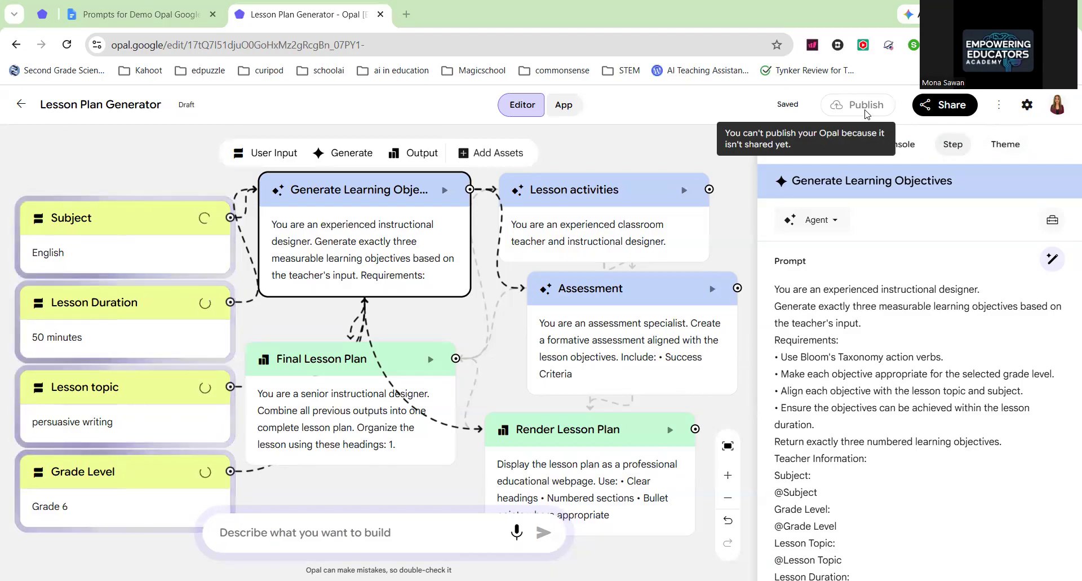
Step: Examine the access options for sharing Lesson Plan Generator and close the Share dialog without changing the access setting
{"action": "left_click", "coordinate": [953, 113]}
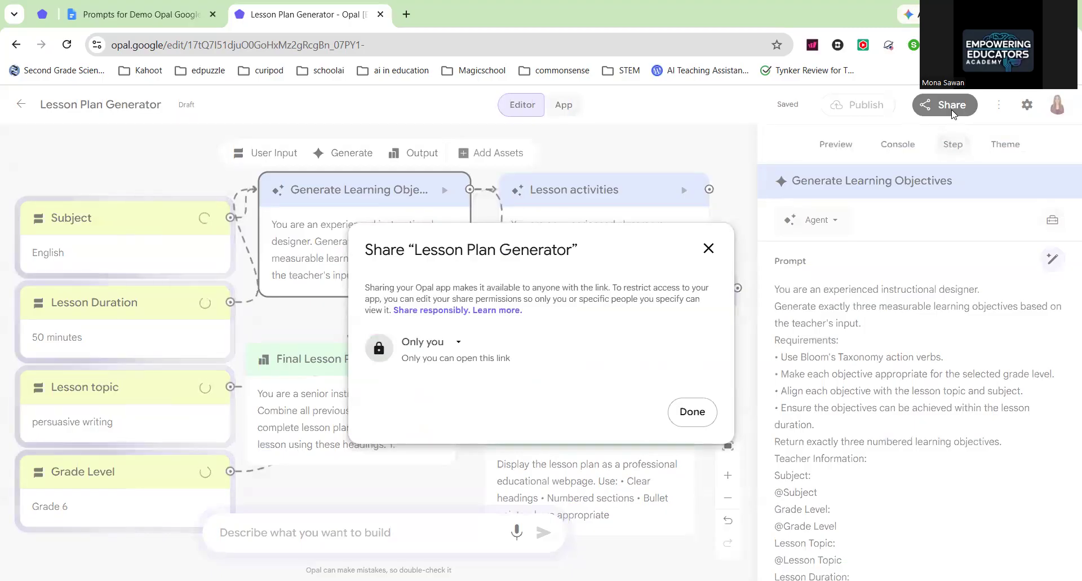
{"action": "left_click", "coordinate": [458, 342]}
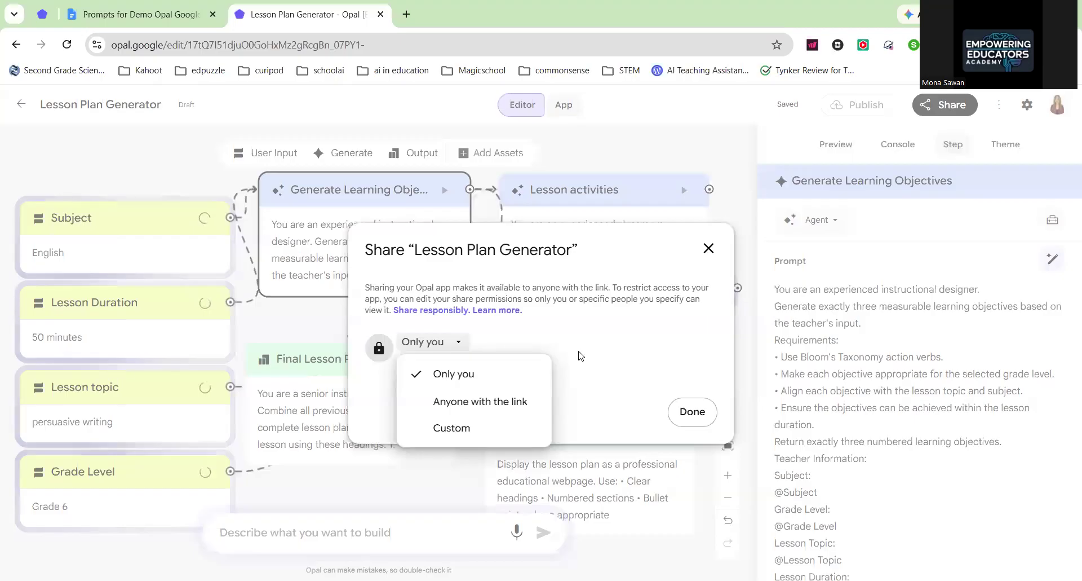
{"action": "left_click", "coordinate": [642, 356]}
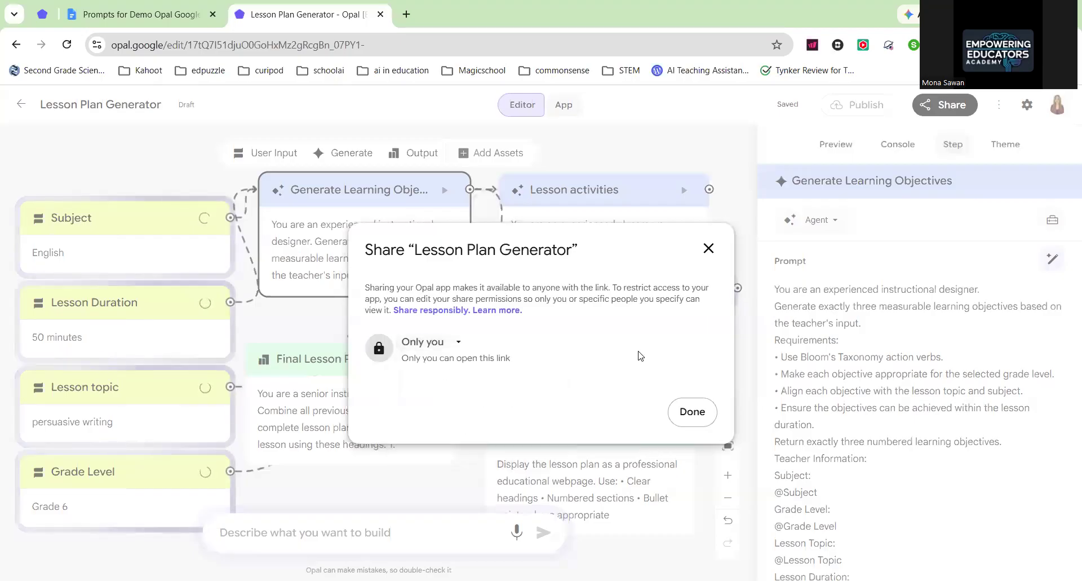
{"action": "left_click", "coordinate": [698, 417]}
{"action": "left_click", "coordinate": [943, 108]}
{"action": "left_click", "coordinate": [708, 249]}
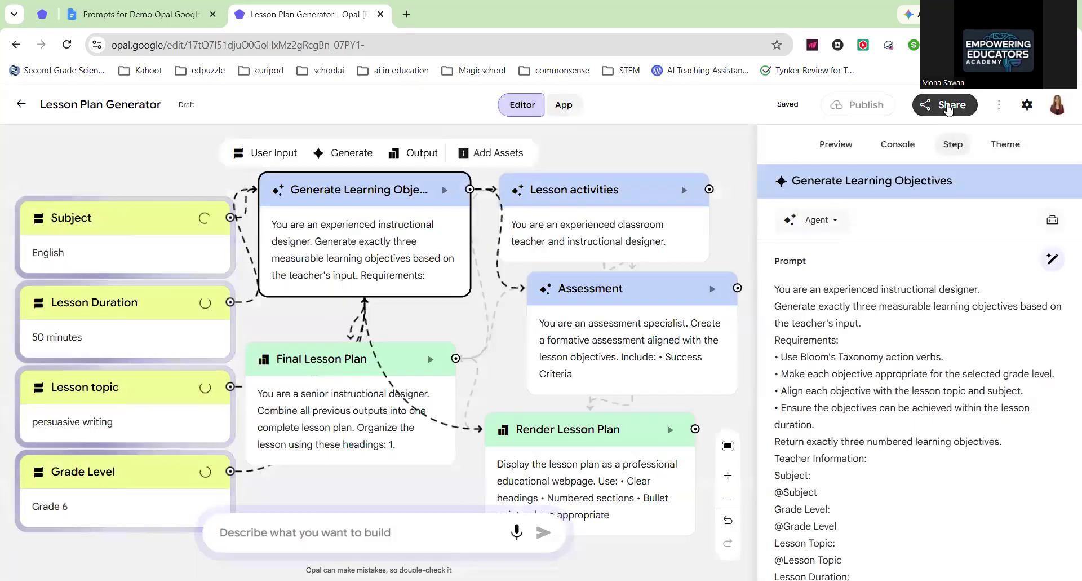